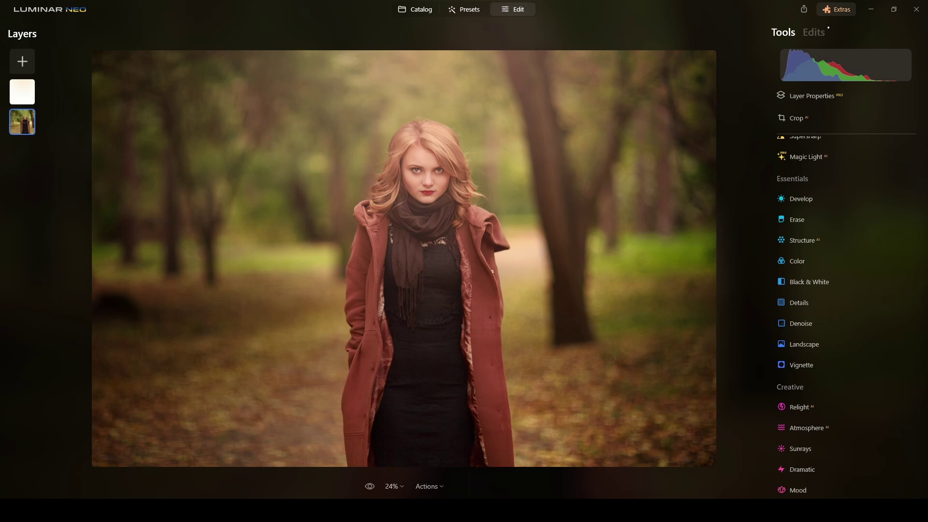
Preview the sample edits: Low Supersharp, cooler temperature, left-eye detail mask and body slimming.
click(810, 229)
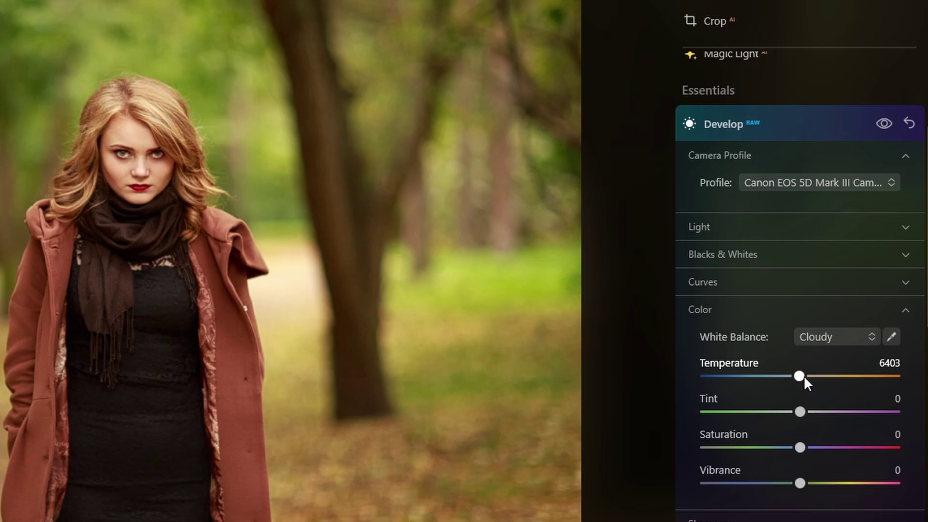
drag(804, 376, 800, 375)
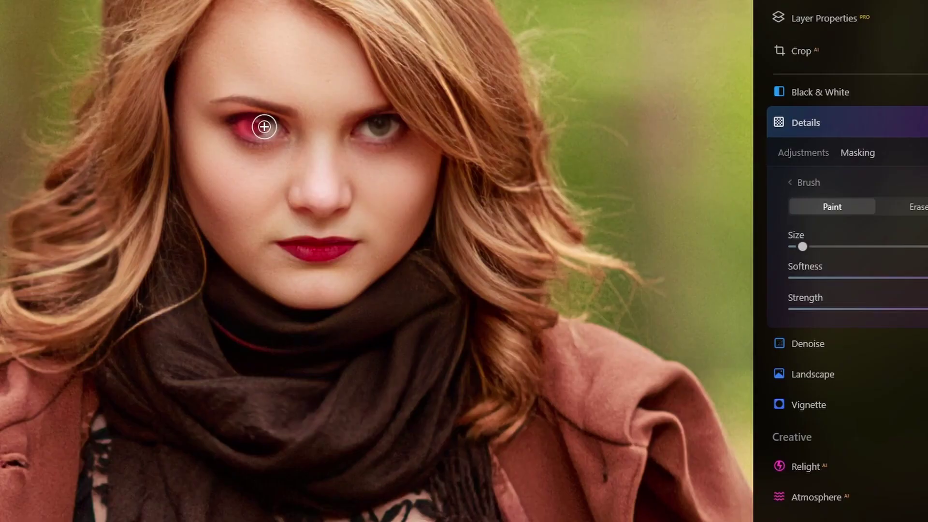
drag(264, 127, 272, 126)
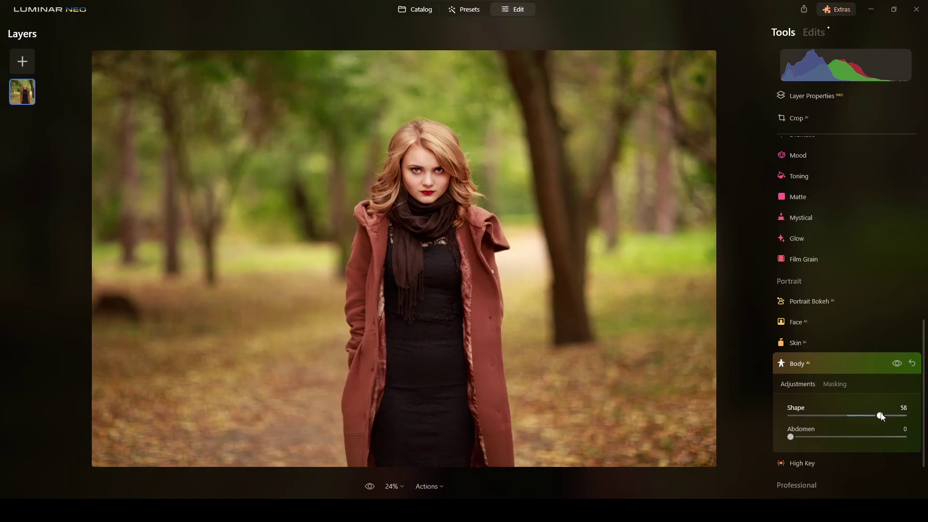
drag(883, 417, 885, 418)
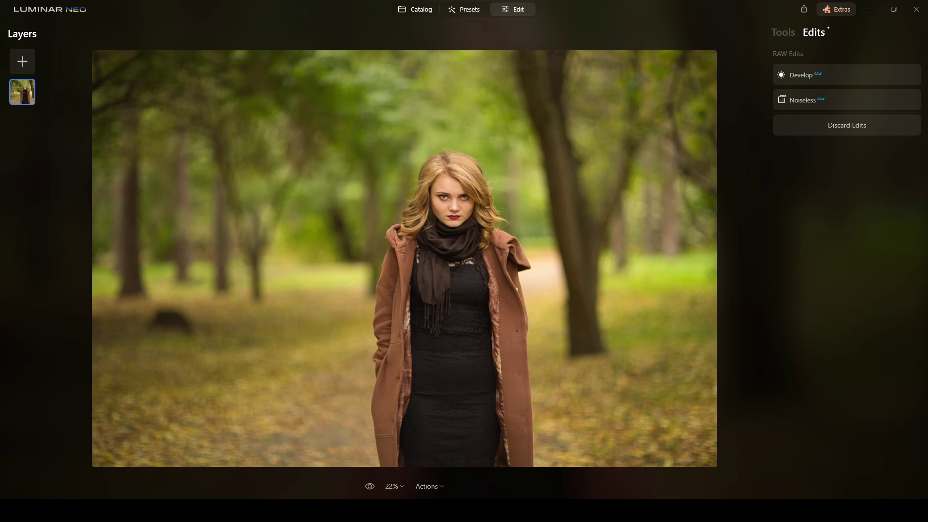
Check the existing Develop RAW edit, then set the Develop profile to Canon EOS 5D Mark III.
click(845, 74)
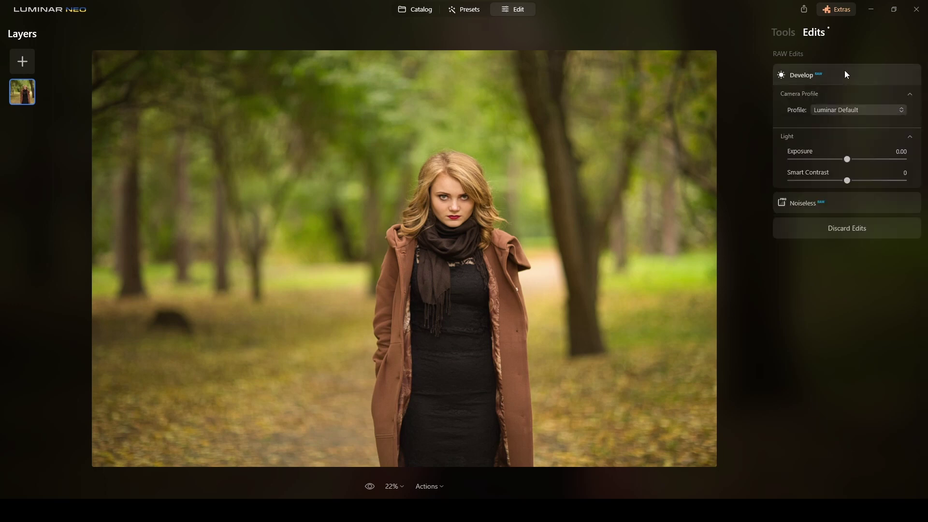
click(790, 35)
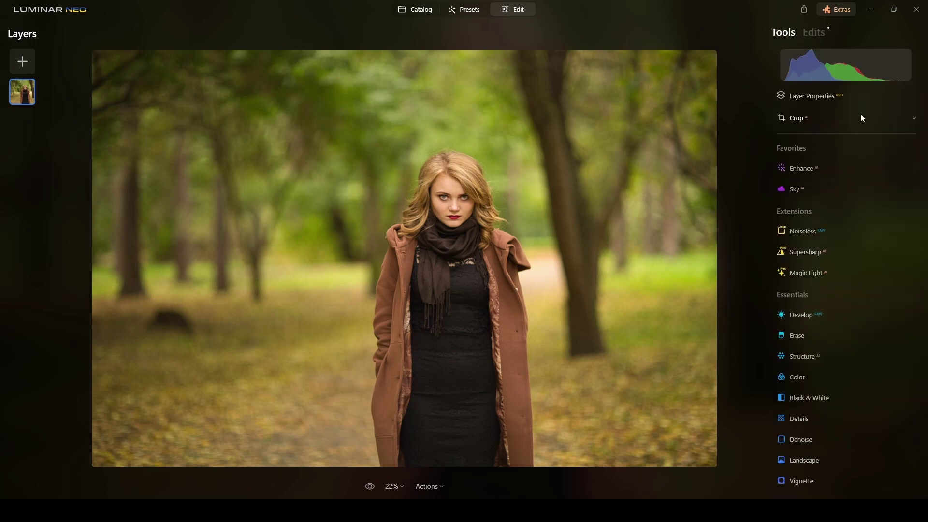
click(805, 316)
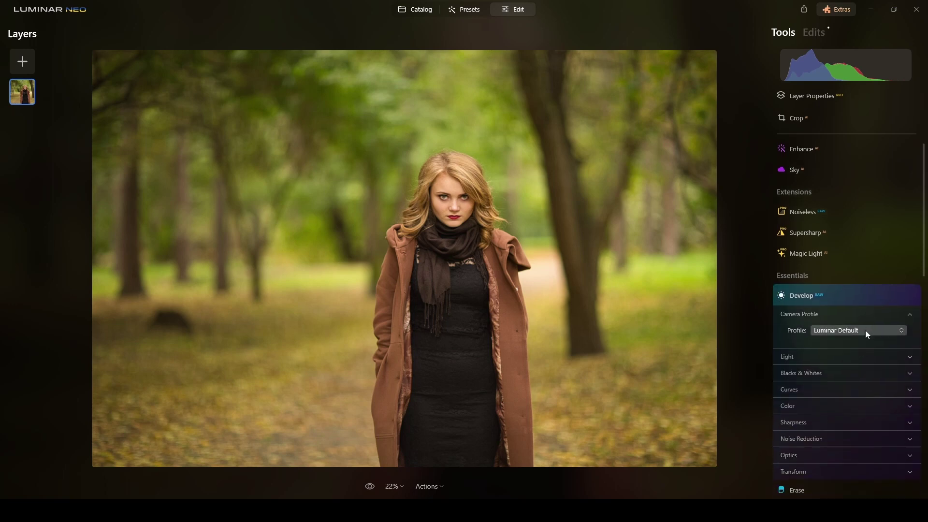
click(865, 330)
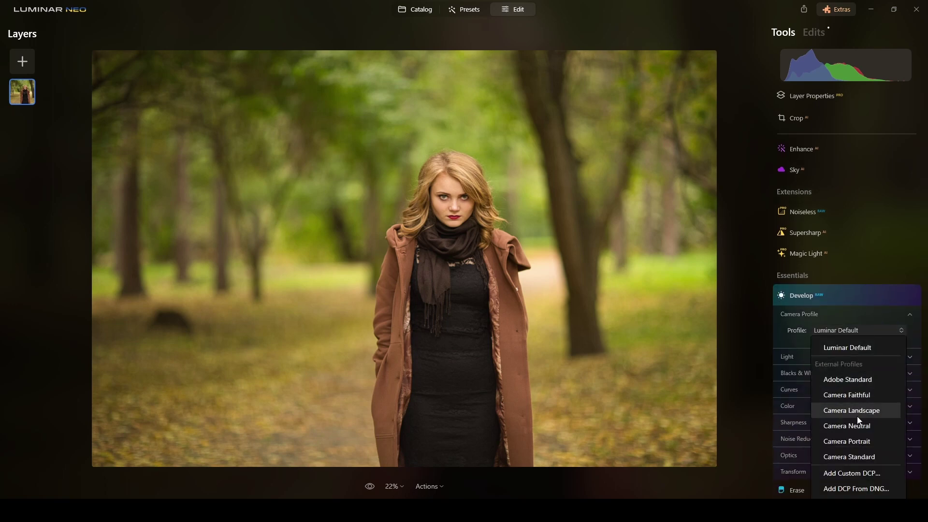
click(859, 444)
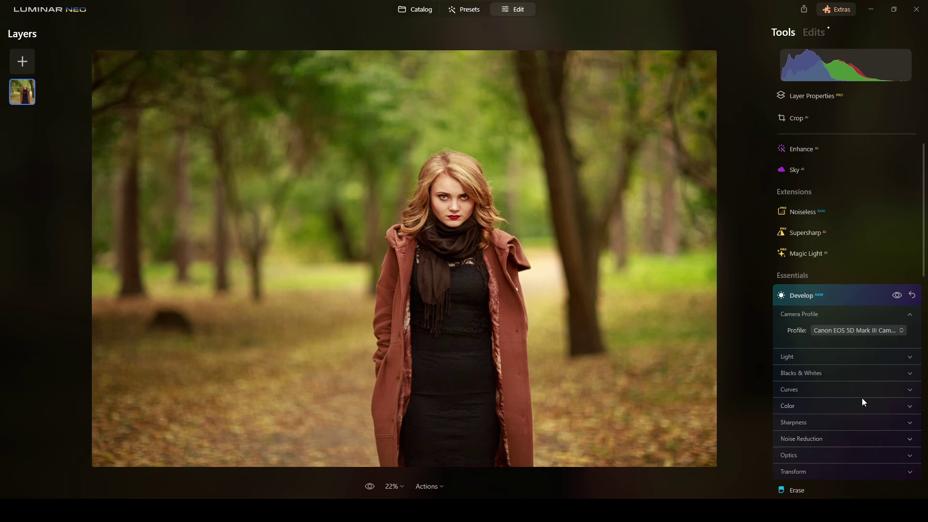
Choose Cloudy white balance, then fine-tune it to Temperature 6403 and Tint 12.
scroll(885, 397, down, 1)
scroll(886, 400, down, 1)
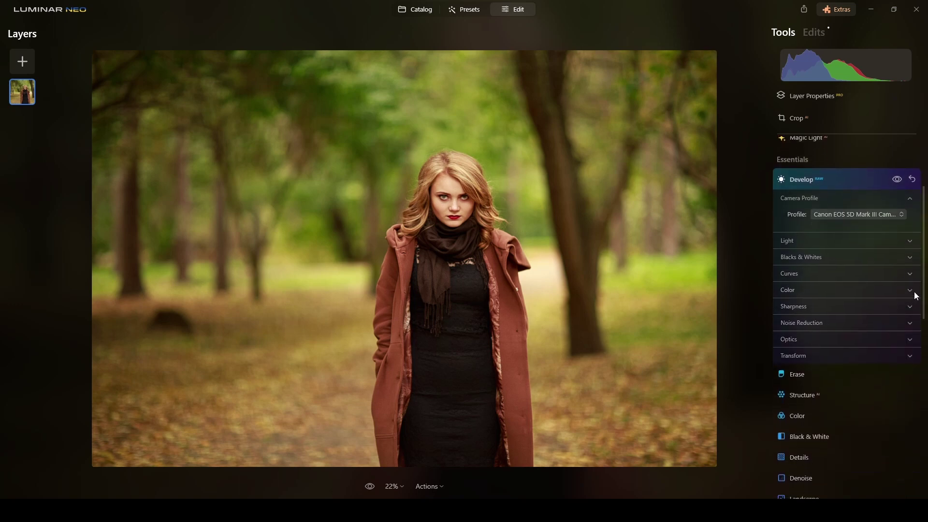
click(910, 292)
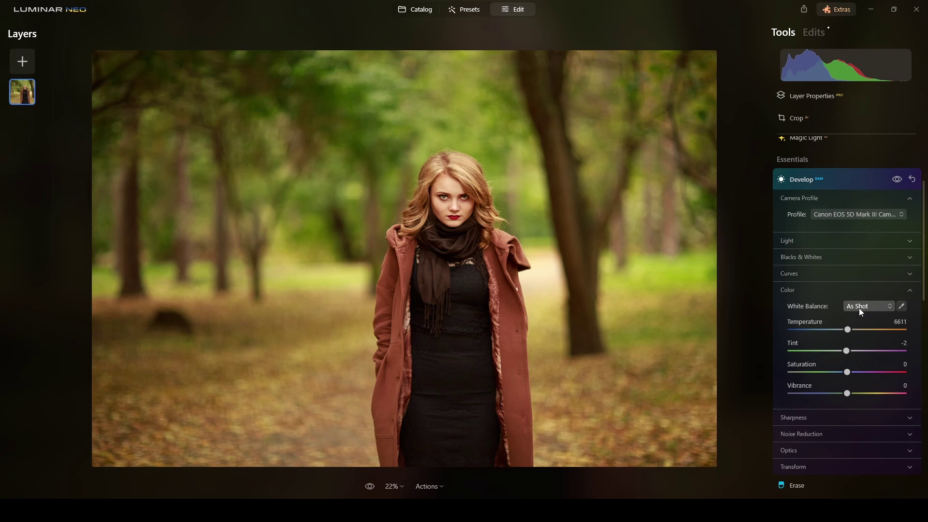
click(859, 309)
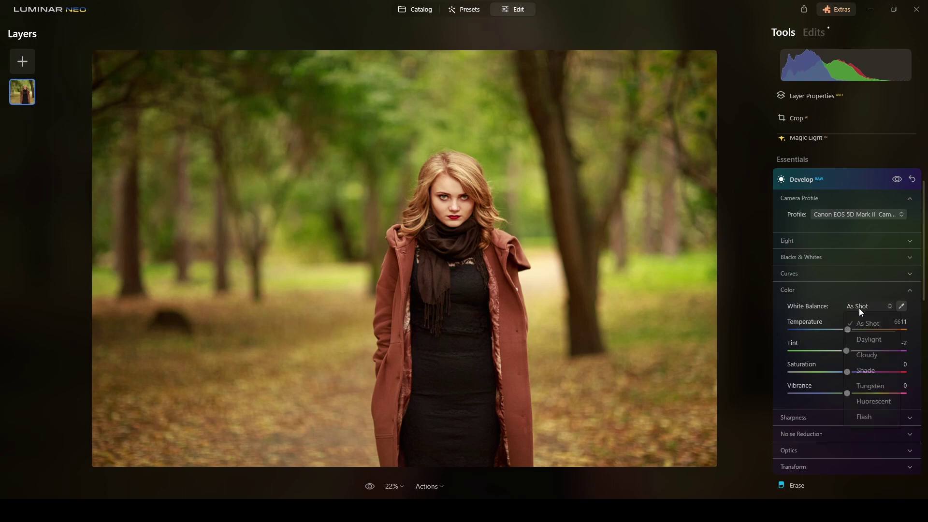
click(861, 356)
drag(851, 330, 851, 332)
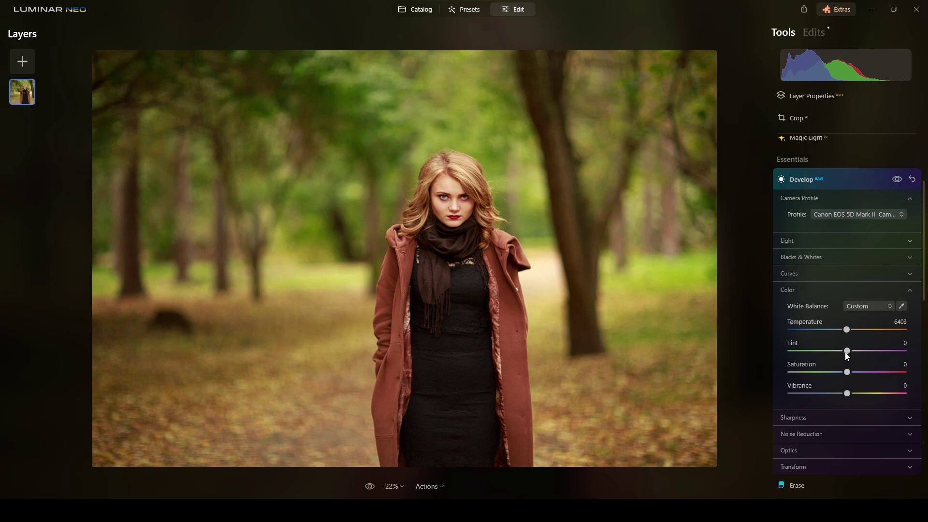
drag(845, 352, 852, 353)
click(848, 179)
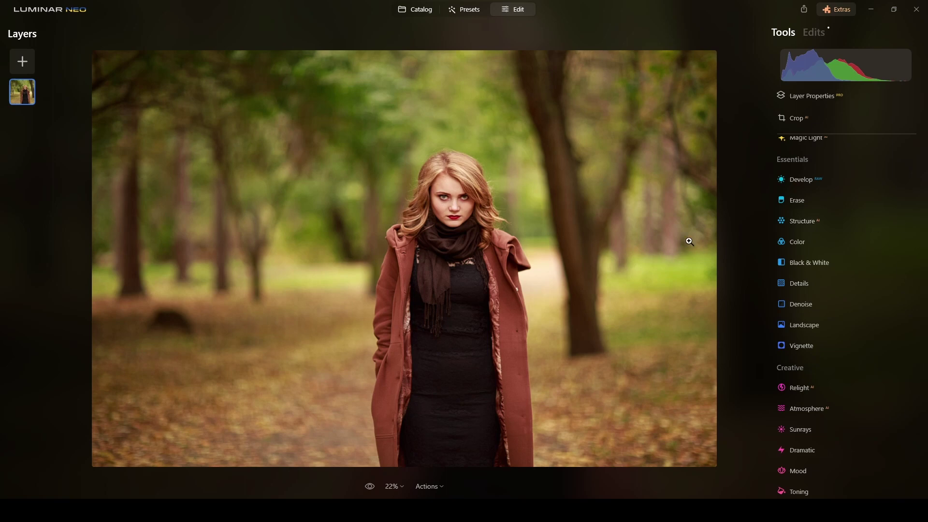
Apply a Composition AI 2:3 crop, shifting the frame so the woman sits further left and higher.
scroll(822, 155, up, 3)
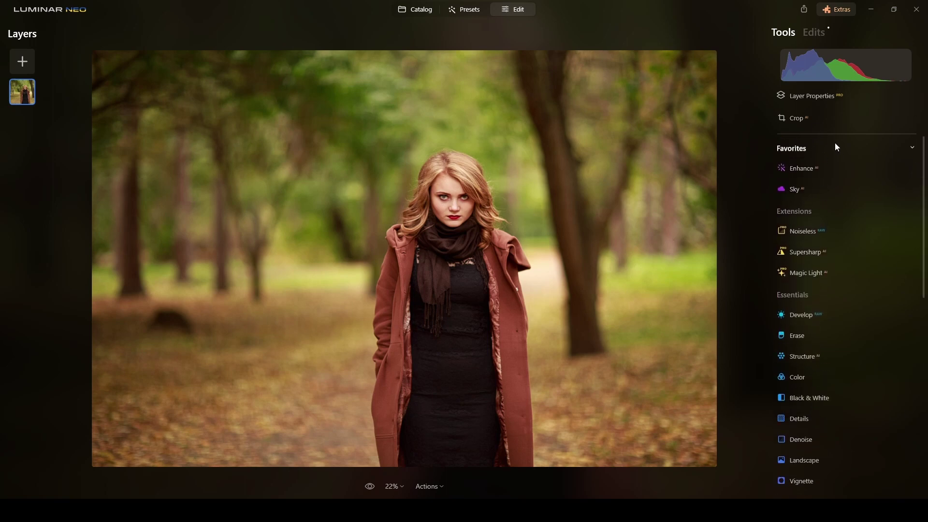
click(795, 120)
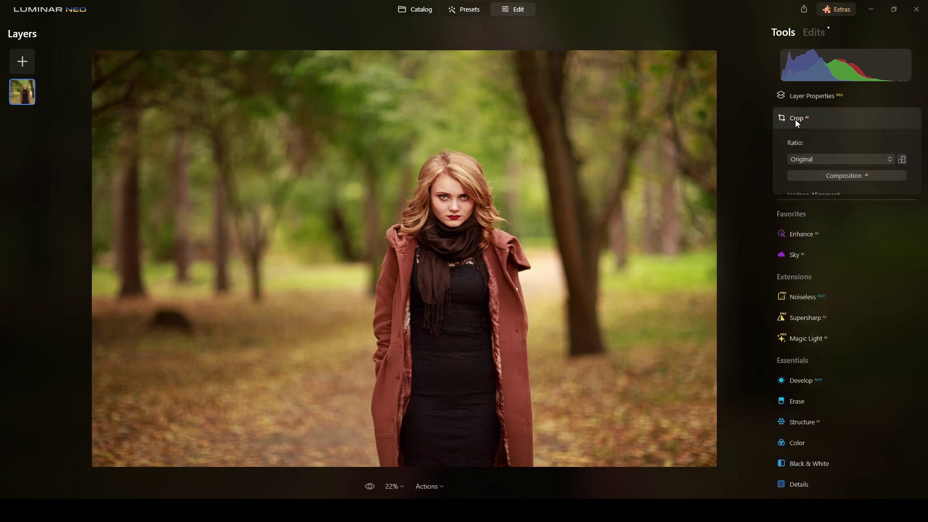
click(846, 176)
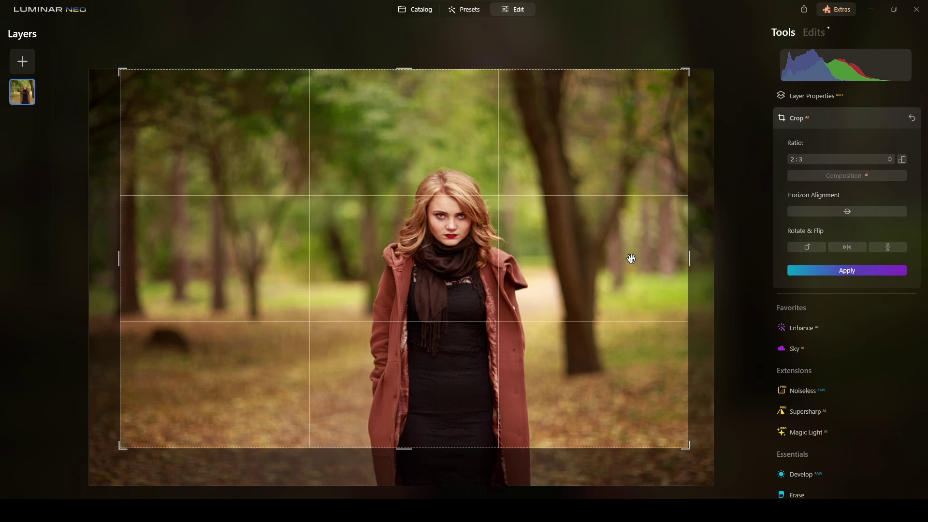
drag(632, 259, 603, 218)
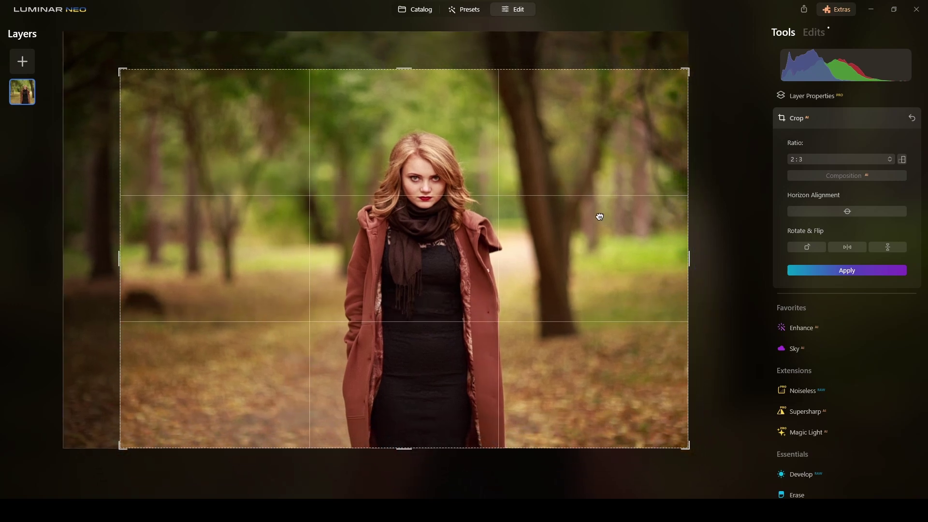
click(848, 272)
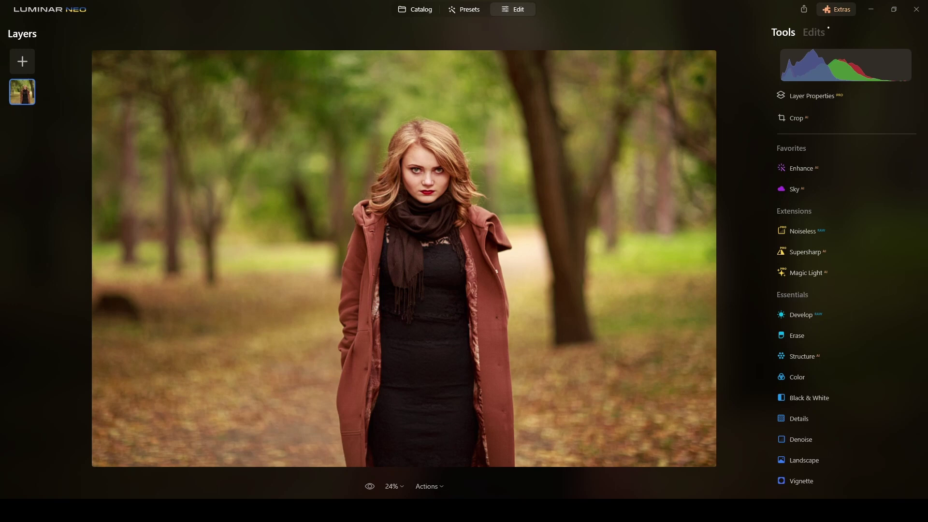
Zoom into the face and apply Supersharp at Low strength with Face Enhancer enabled.
scroll(517, 189, up, 5)
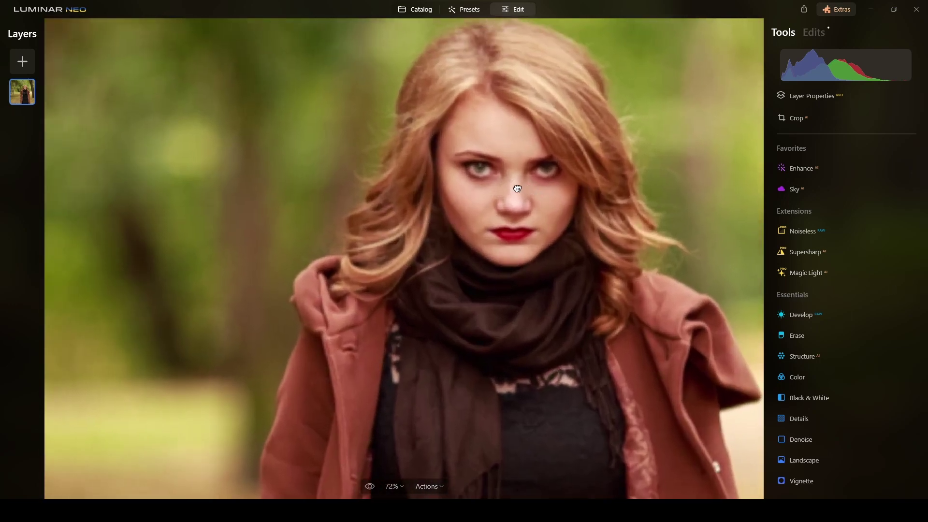
scroll(517, 188, right, 3)
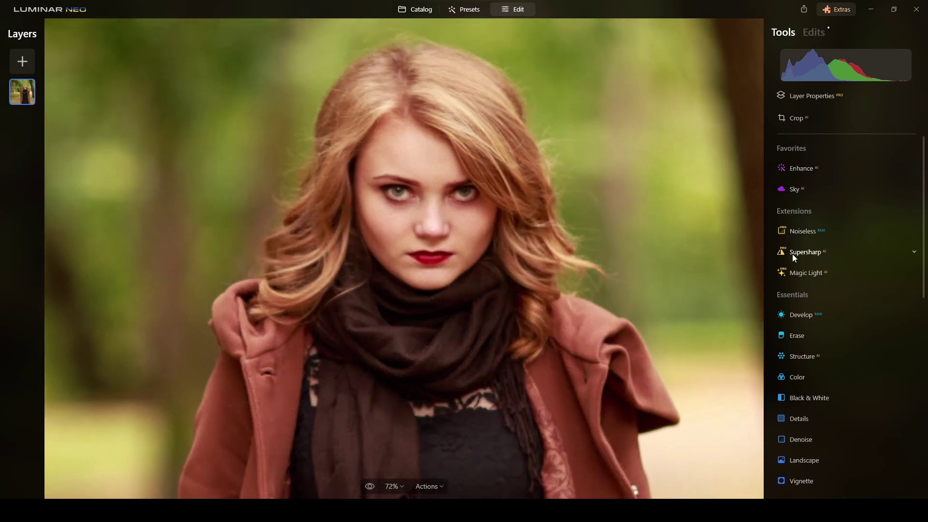
click(807, 254)
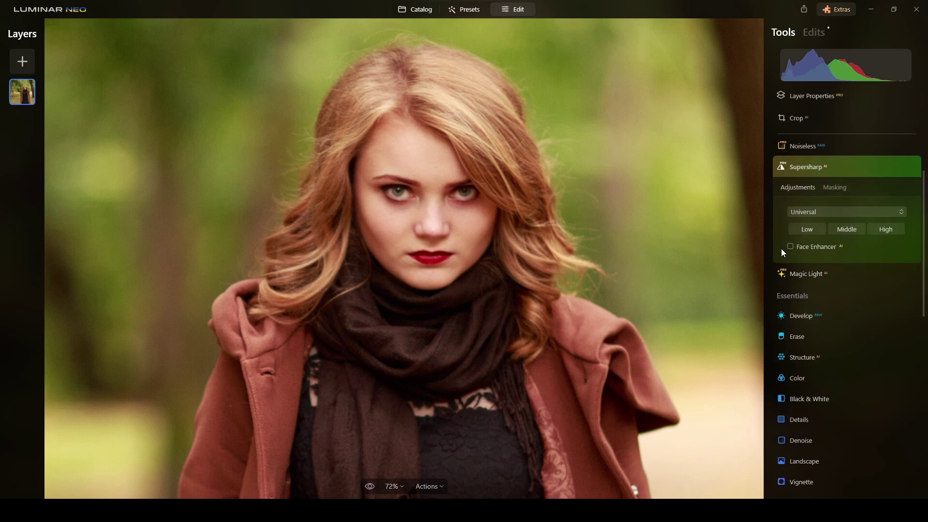
click(791, 248)
click(810, 228)
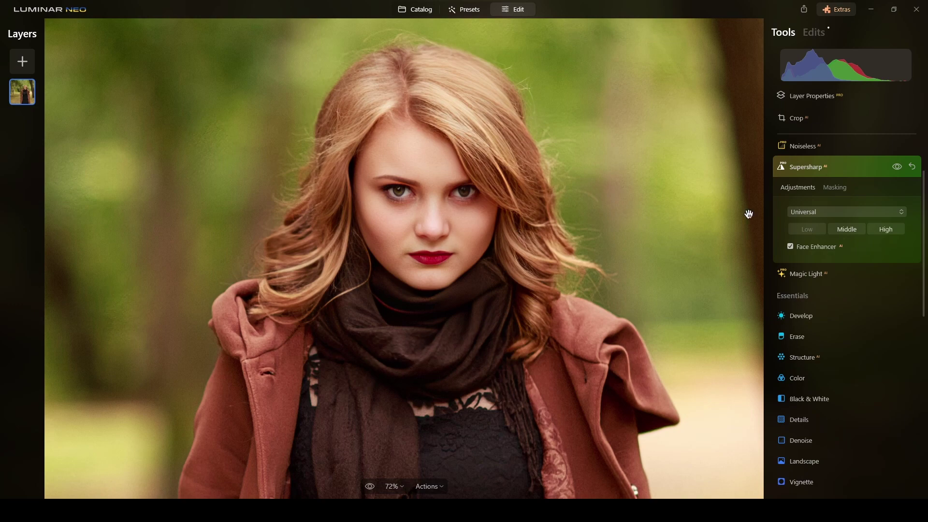
Toggle Supersharp on and off to compare the face, leaving the sharpening enabled.
scroll(394, 157, up, 3)
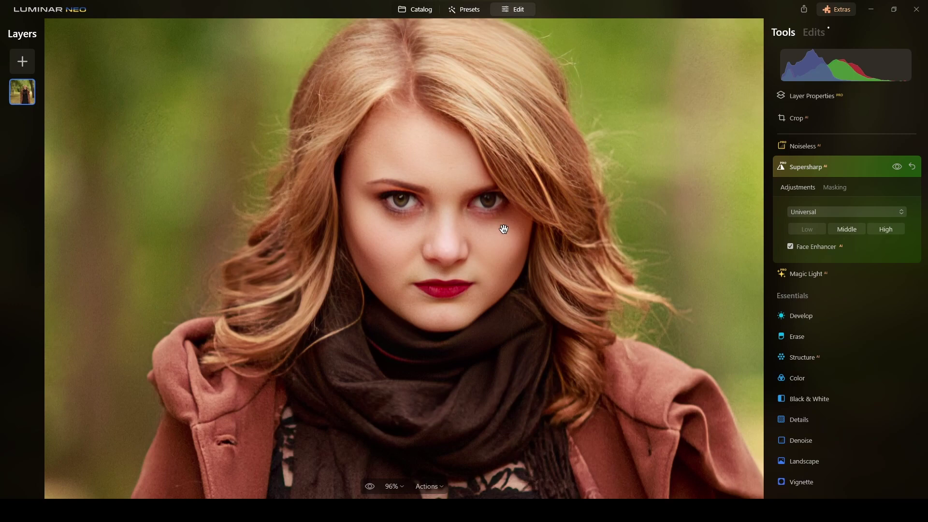
scroll(489, 232, up, 1)
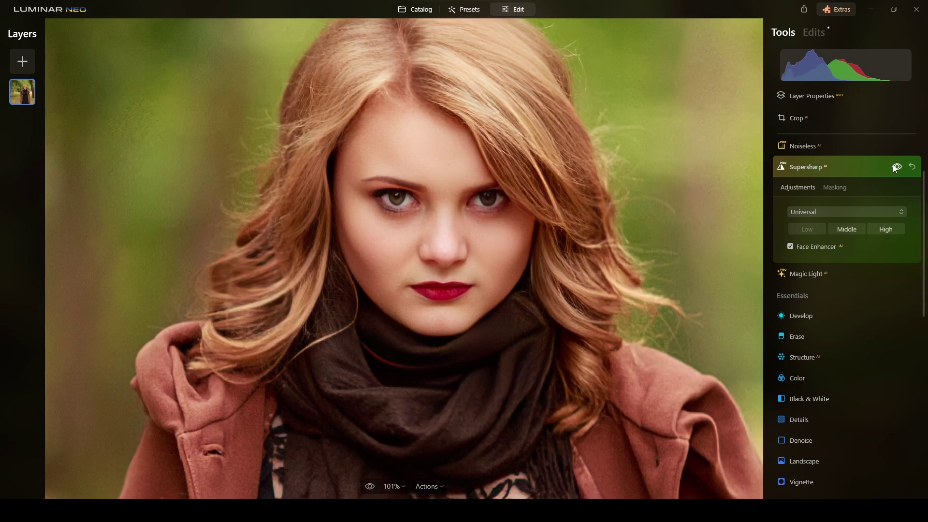
scroll(409, 143, down, 5)
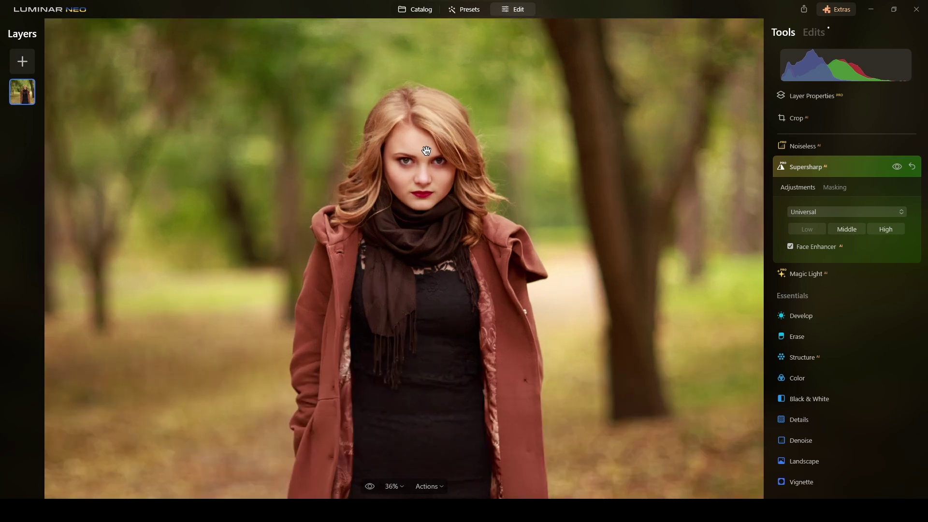
scroll(426, 150, up, 3)
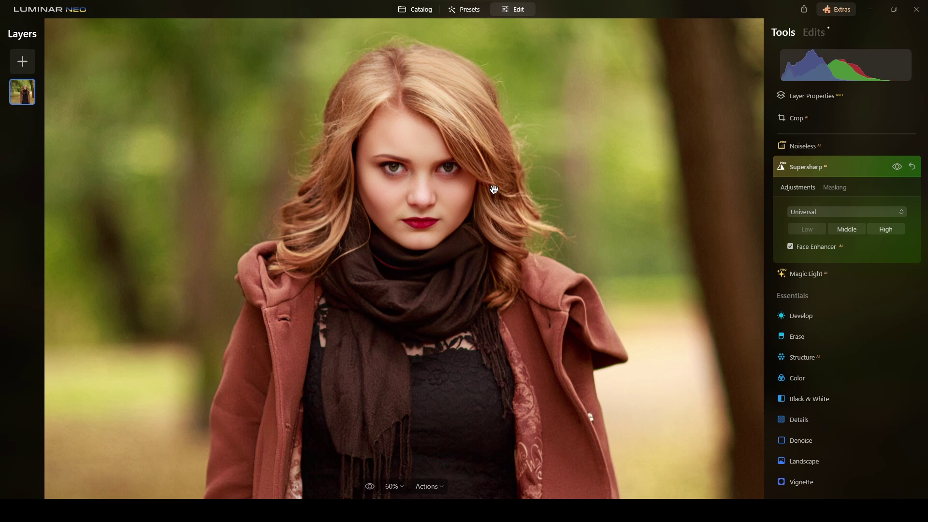
scroll(494, 189, up, 2)
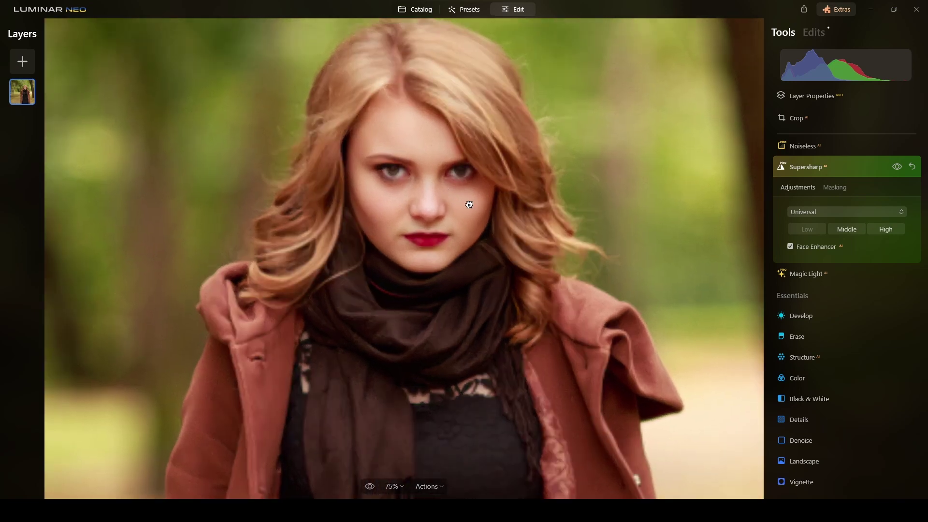
scroll(505, 218, up, 2)
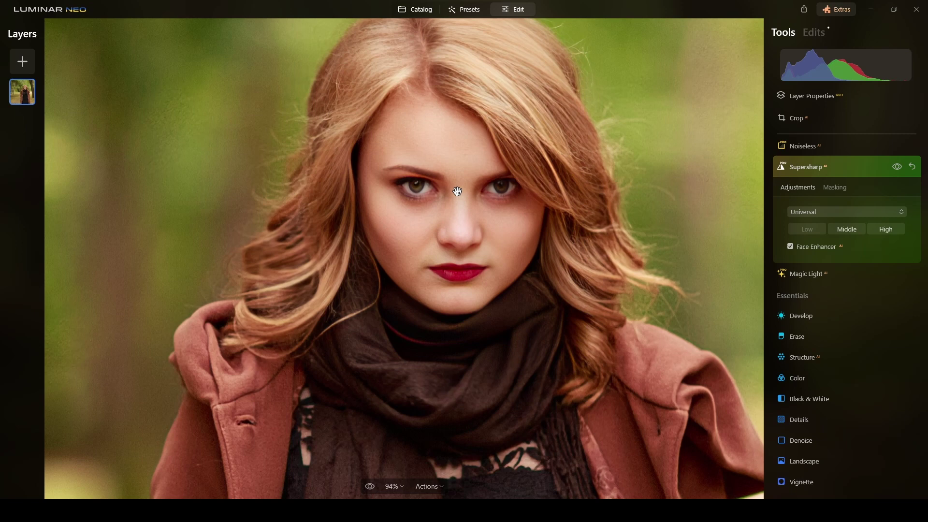
click(898, 167)
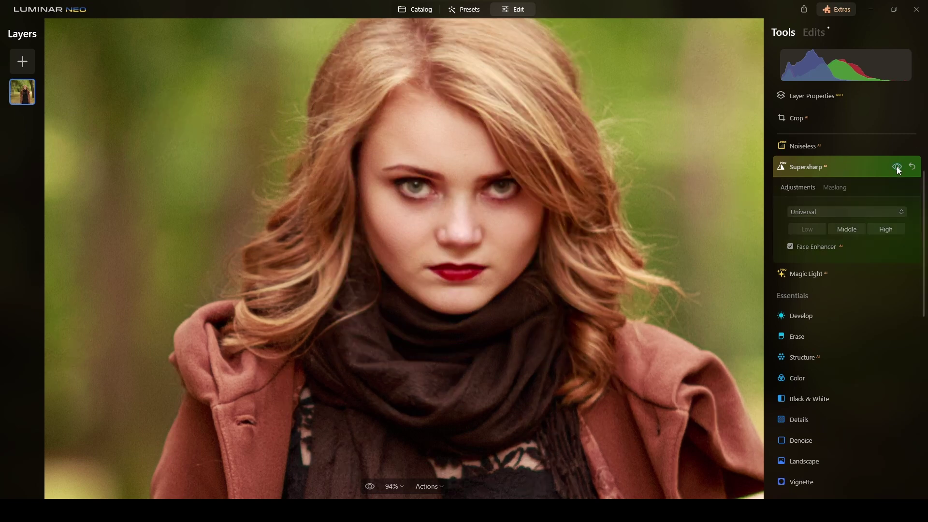
click(897, 166)
click(897, 166)
click(898, 166)
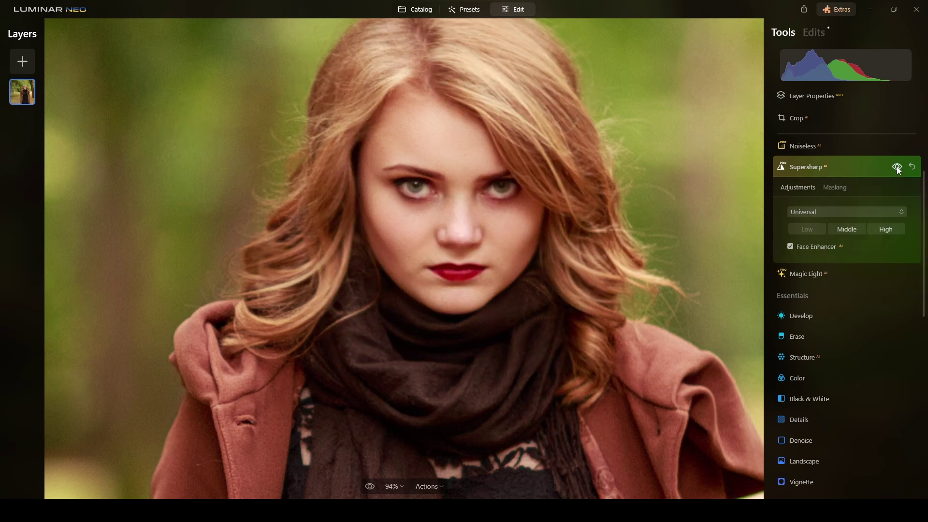
click(897, 167)
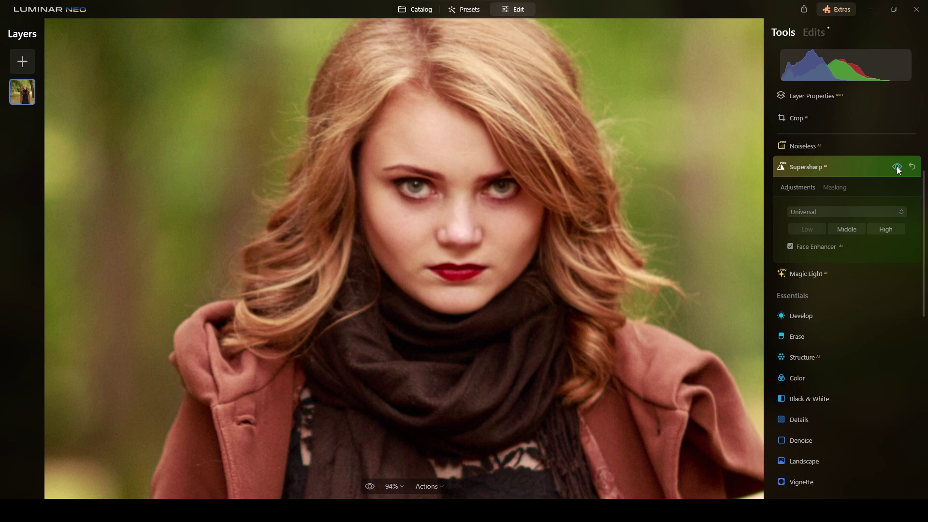
click(897, 166)
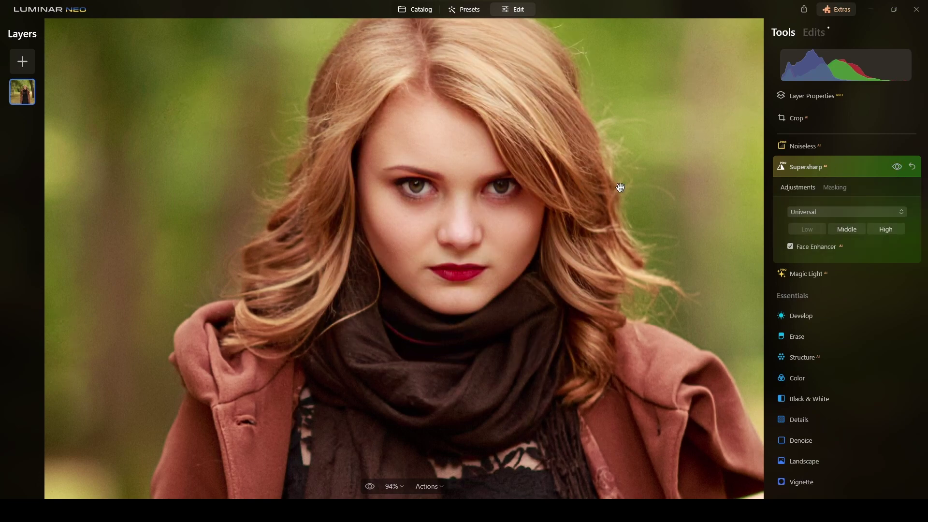
Zoom the canvas out and back in to inspect the sharpened face.
scroll(617, 189, down, 2)
scroll(579, 207, down, 4)
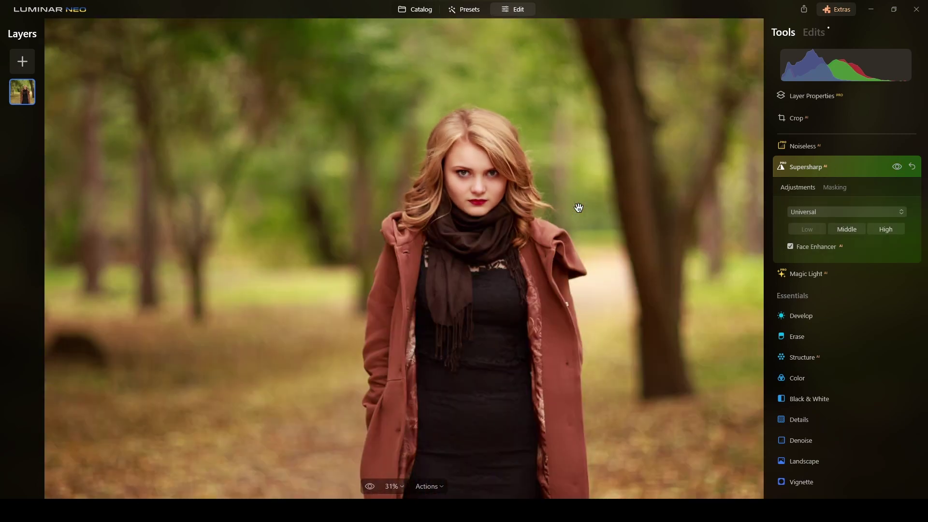
scroll(579, 208, down, 2)
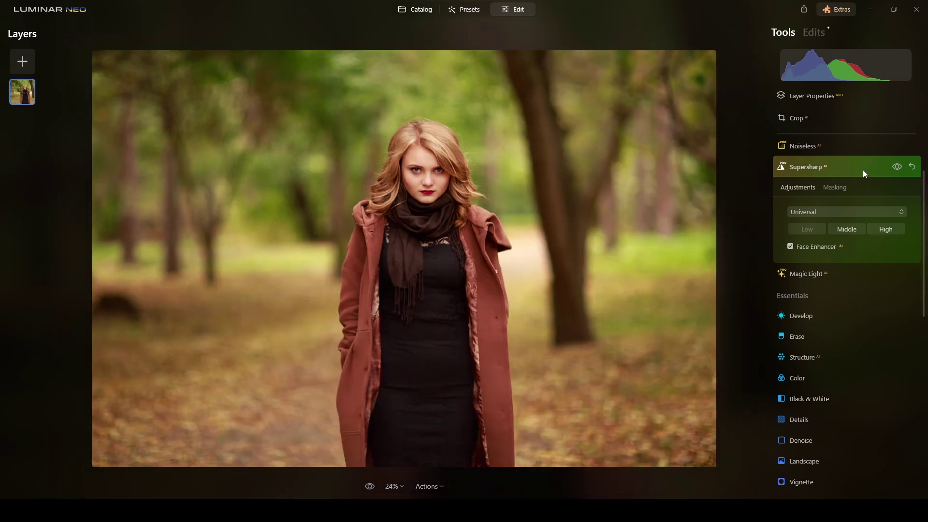
scroll(409, 155, up, 8)
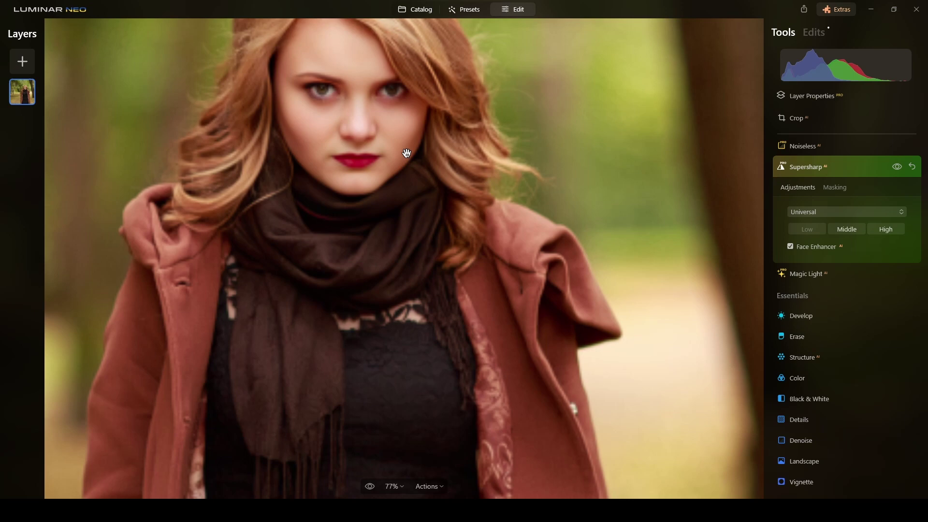
scroll(407, 153, up, 2)
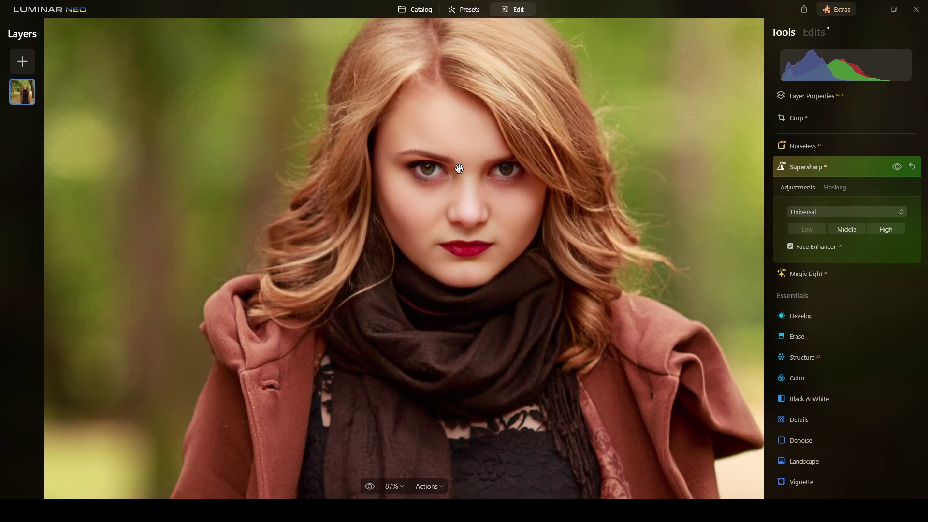
Erase Supersharp from both eyes using an Erase brush at size 34 and strength 61.
click(838, 191)
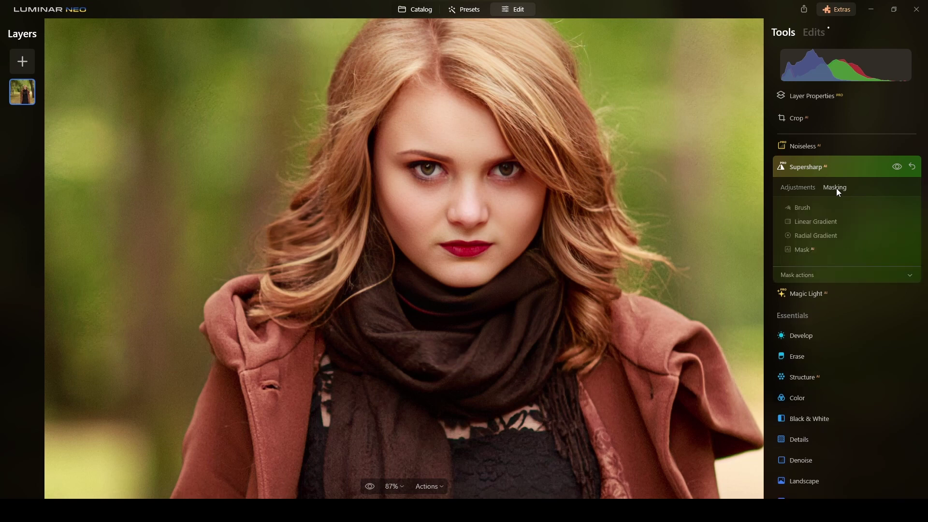
click(805, 207)
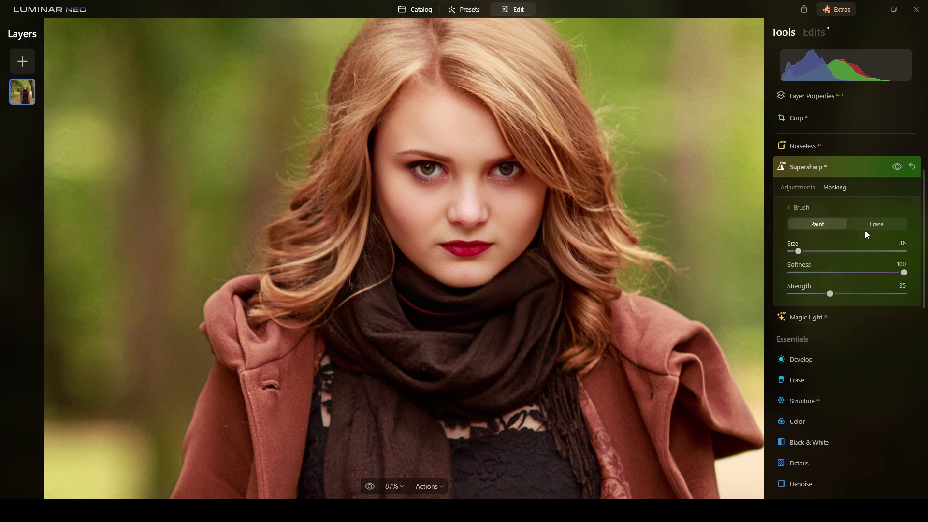
click(865, 230)
click(798, 252)
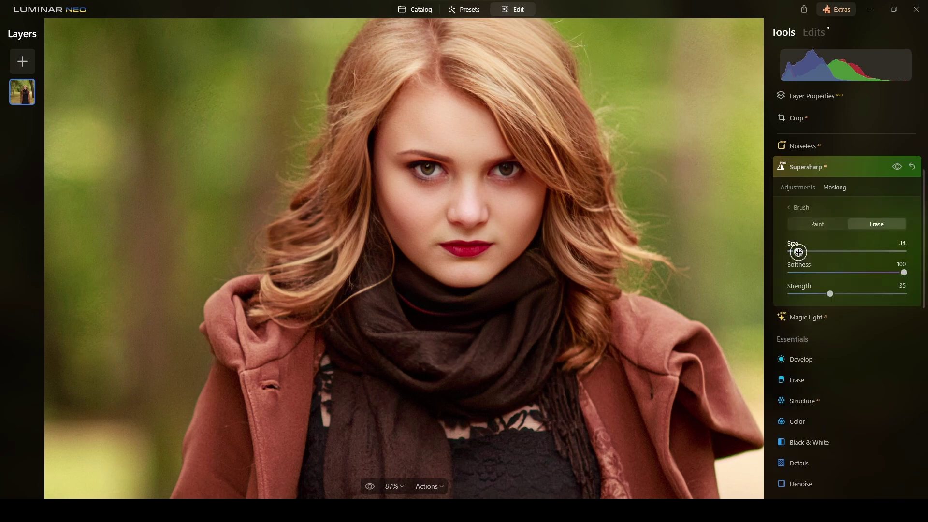
click(420, 170)
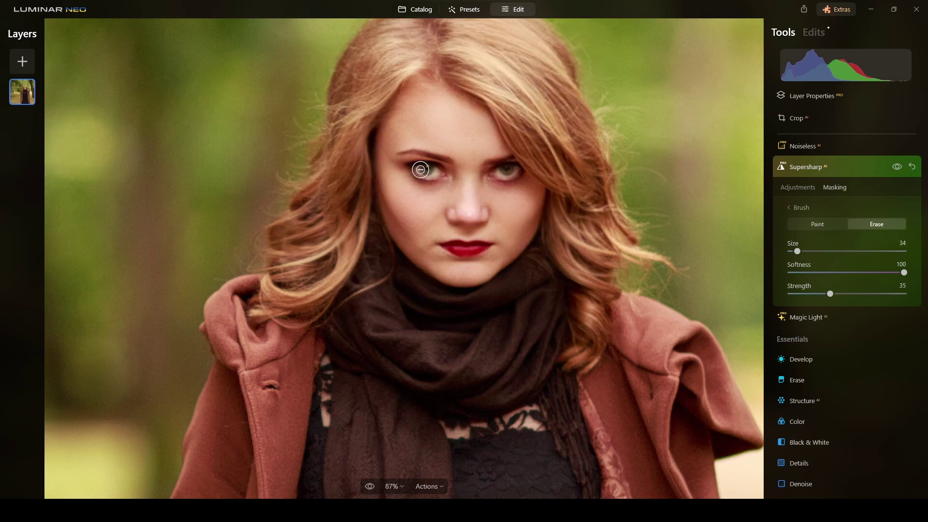
drag(421, 169, 527, 170)
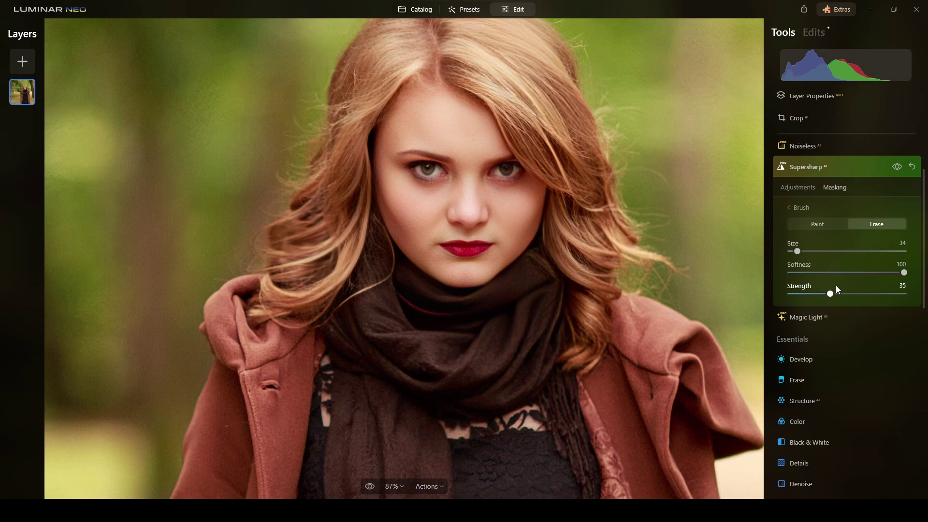
drag(830, 294, 859, 293)
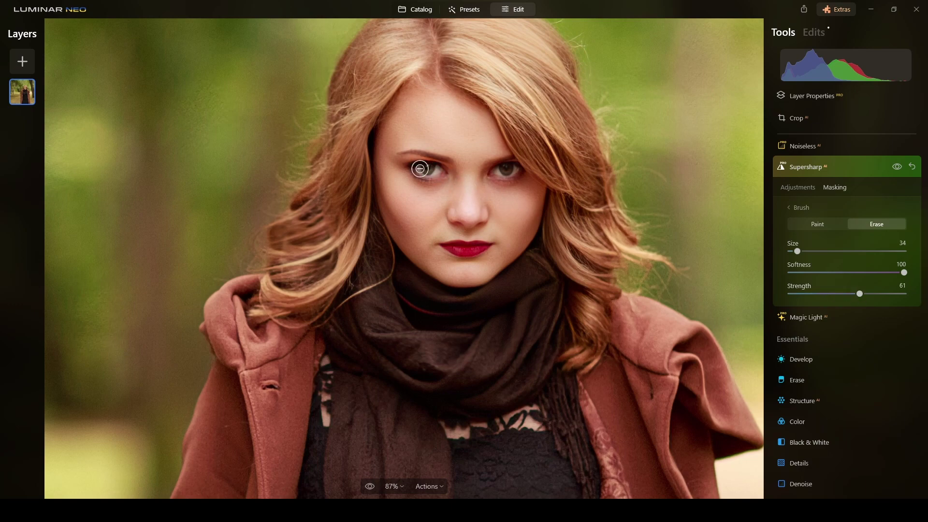
drag(420, 168, 430, 168)
drag(504, 172, 520, 171)
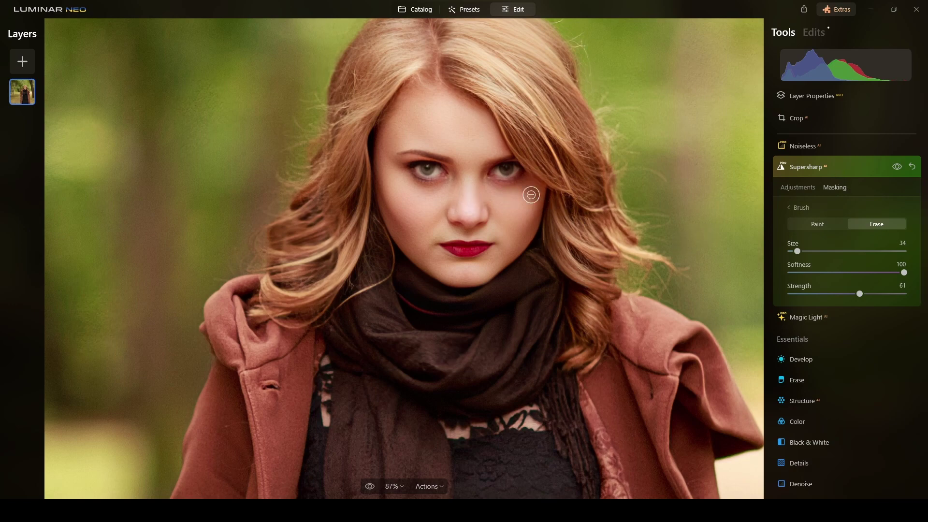
scroll(449, 176, up, 1)
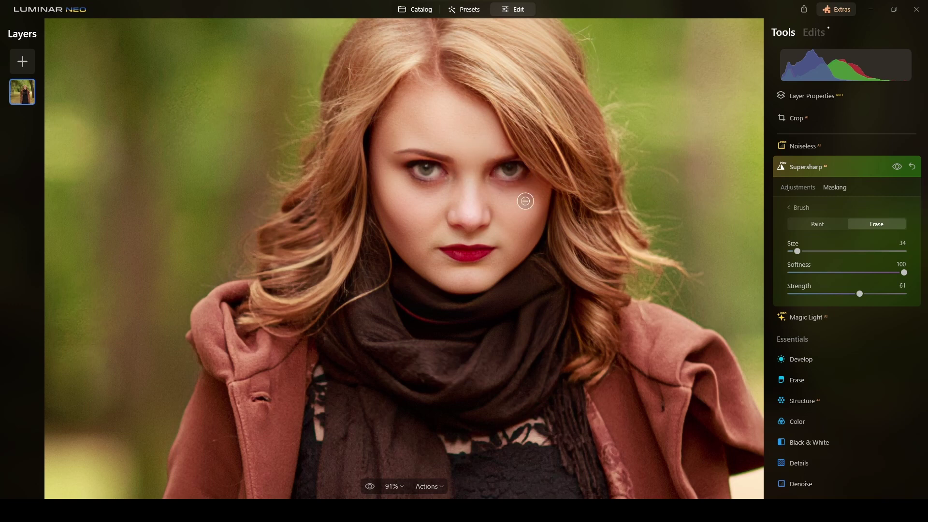
click(850, 168)
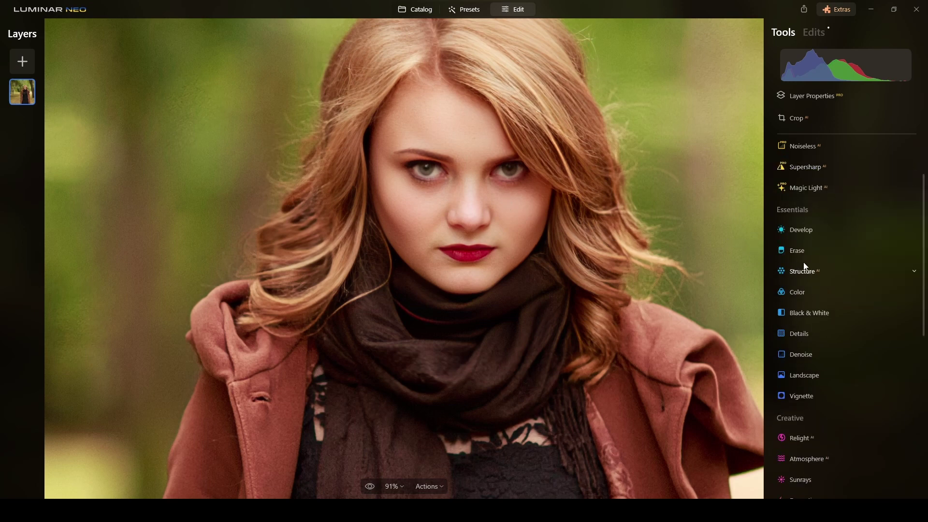
Set Details to Medium Details 66, Large Details 33 and Sharpen 14.
click(800, 335)
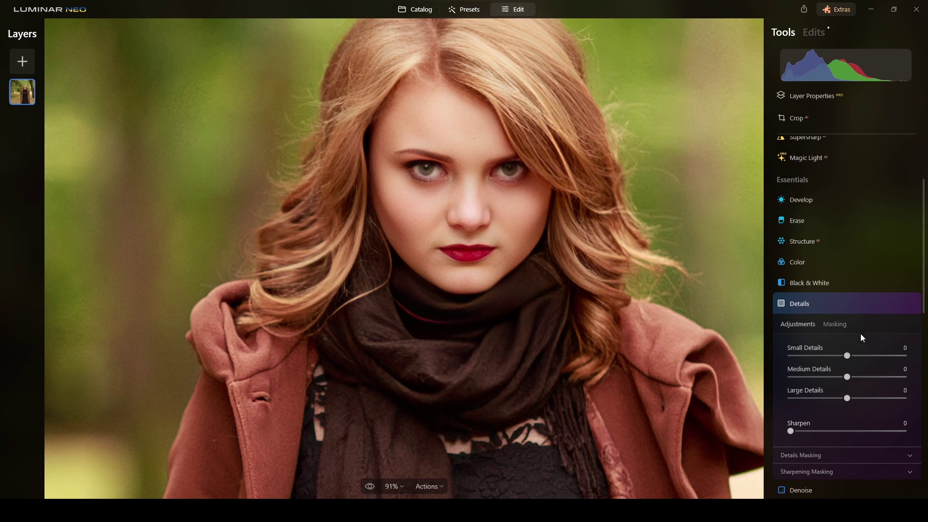
drag(847, 380, 885, 374)
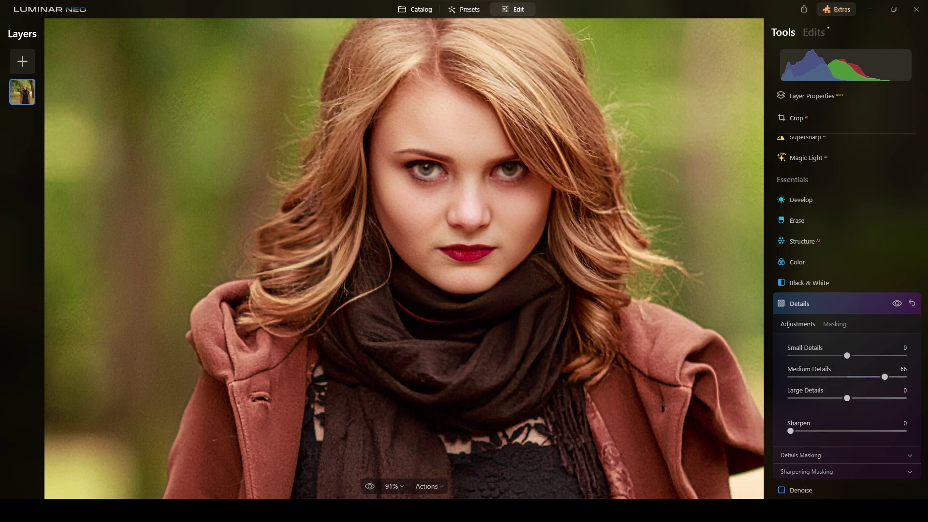
drag(847, 398, 865, 402)
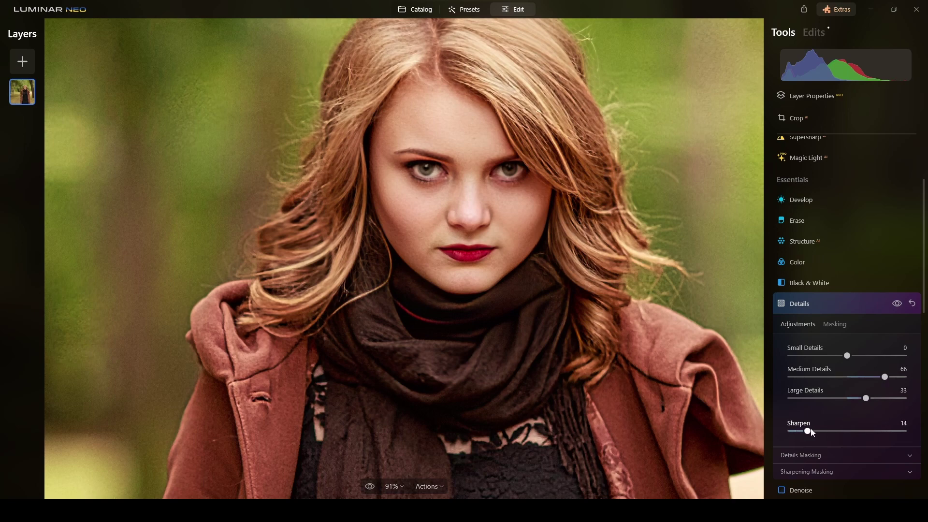
Paint a Details brush mask over both eyes at size 34 and strength 100.
click(836, 324)
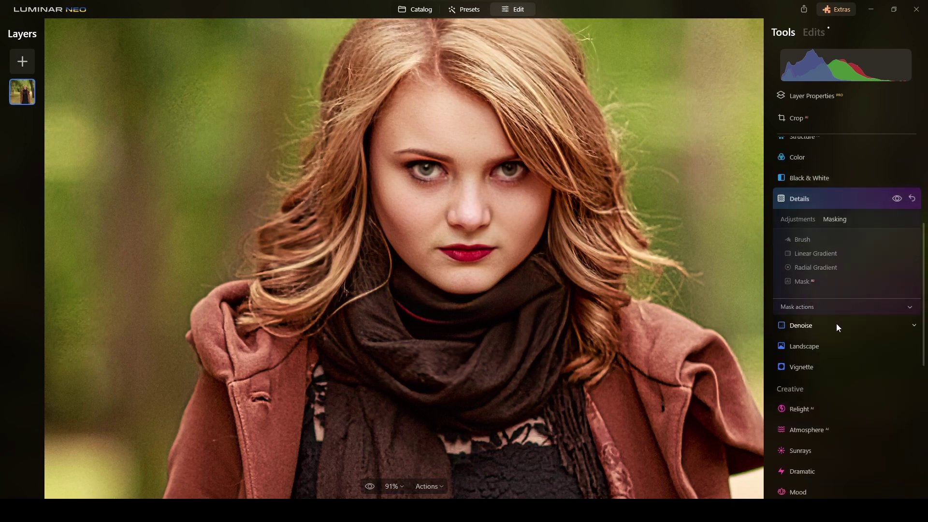
scroll(837, 323, down, 1)
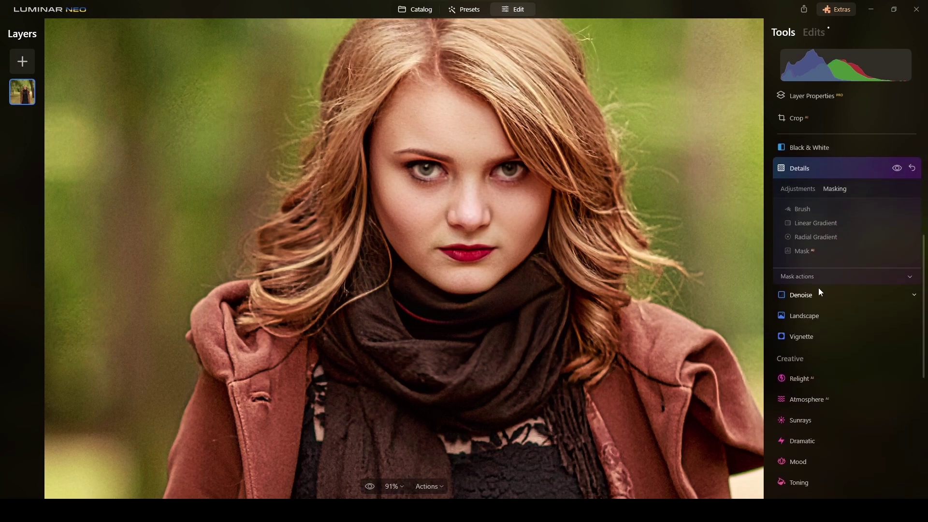
click(802, 209)
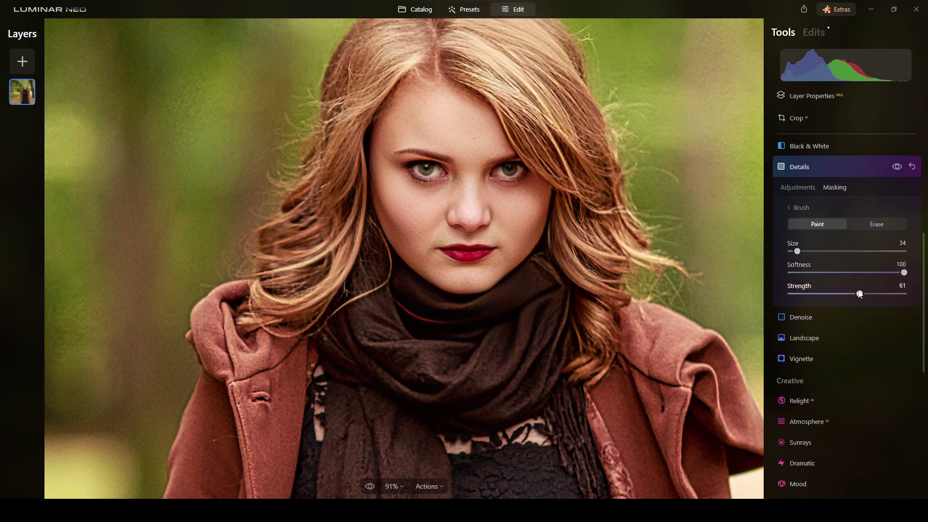
drag(860, 294, 904, 294)
mouse_move(428, 177)
mouse_down()
mouse_move(417, 170)
mouse_move(443, 171)
mouse_up()
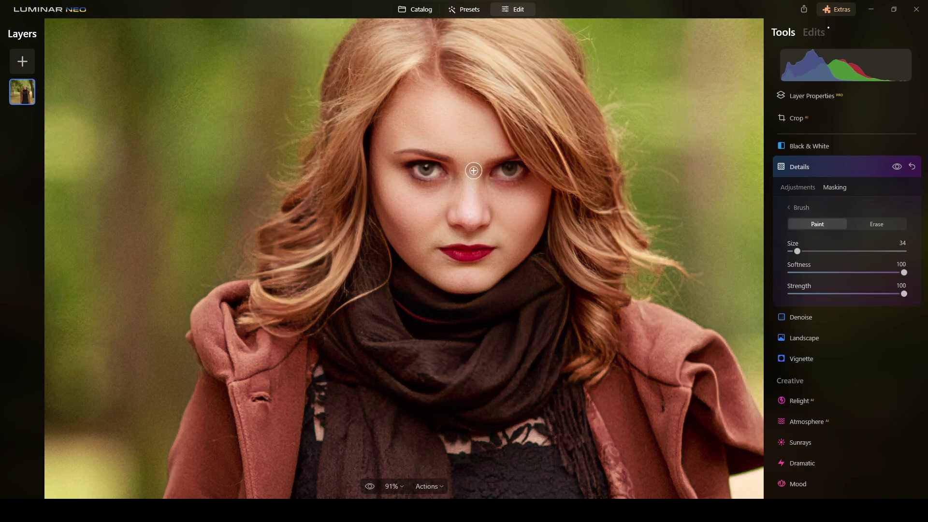
drag(499, 173, 518, 170)
drag(421, 172, 426, 172)
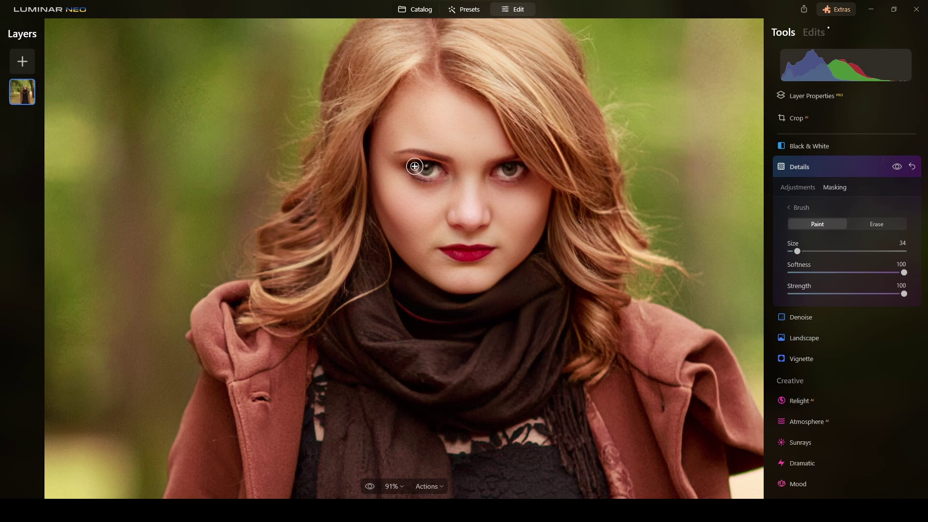
scroll(596, 196, down, 4)
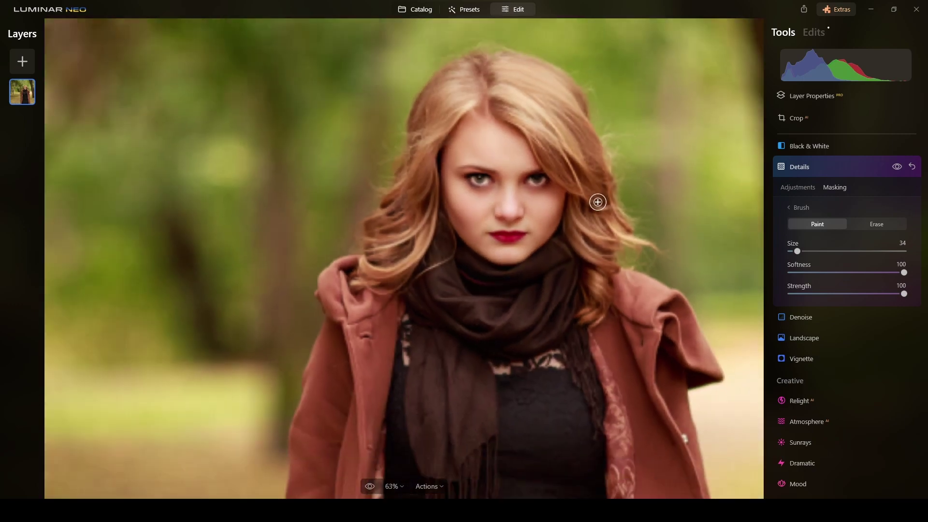
scroll(609, 207, down, 1)
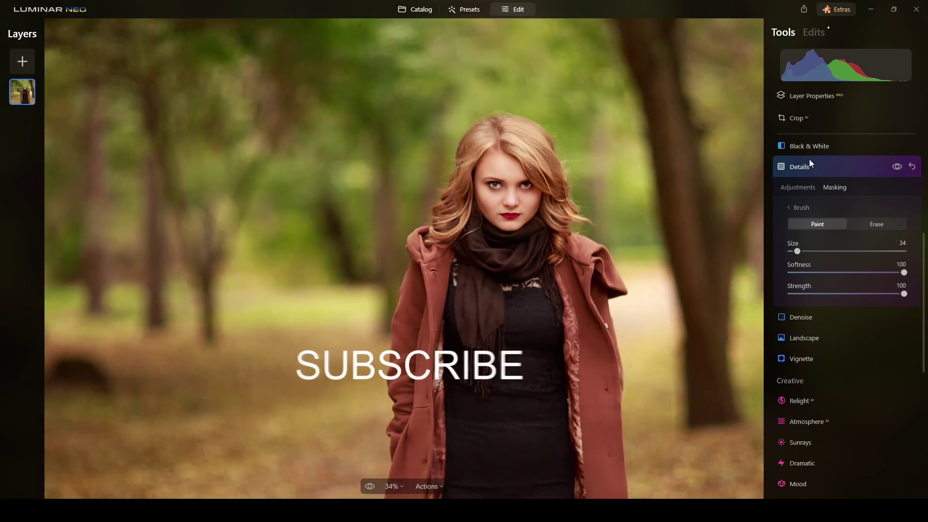
Retouch the eyes in Face: Eye Enhancer 50, Dark Circles Removal 21, Improve Eyebrows 32.
click(845, 166)
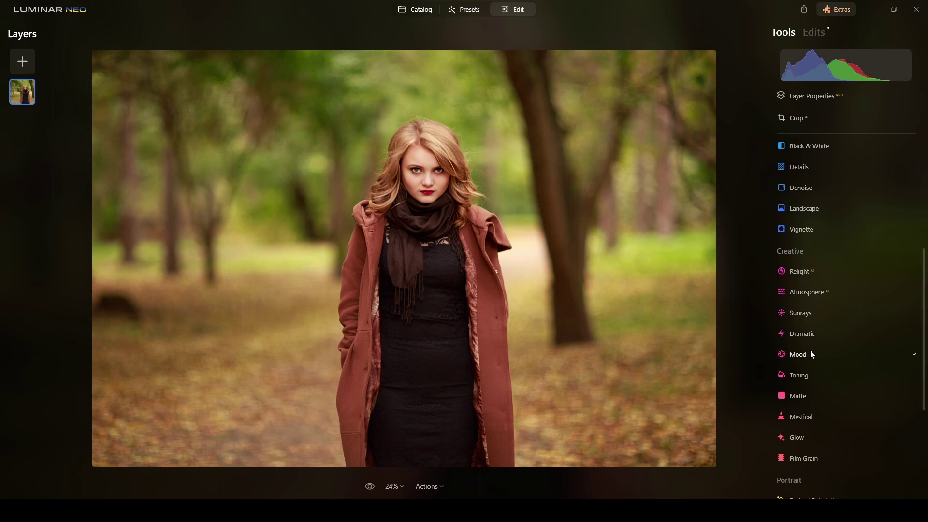
scroll(810, 352, down, 4)
click(795, 325)
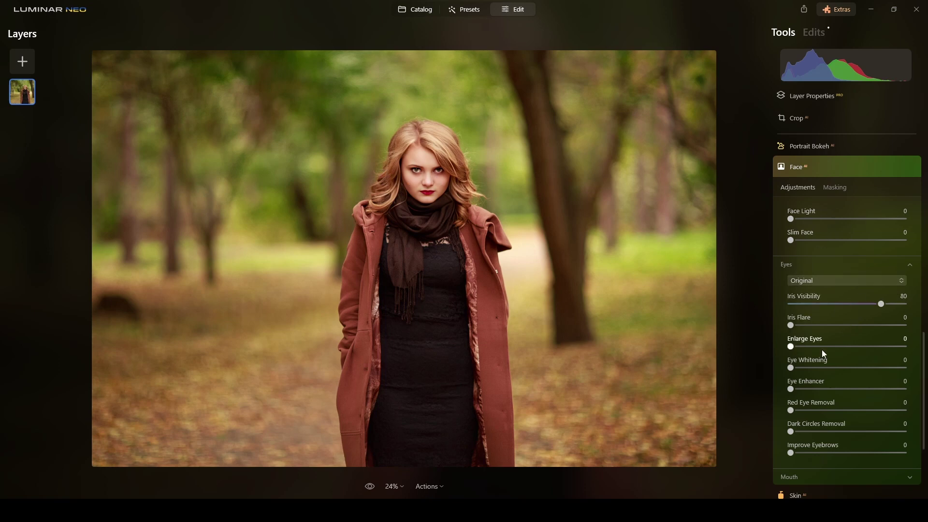
drag(791, 390, 826, 393)
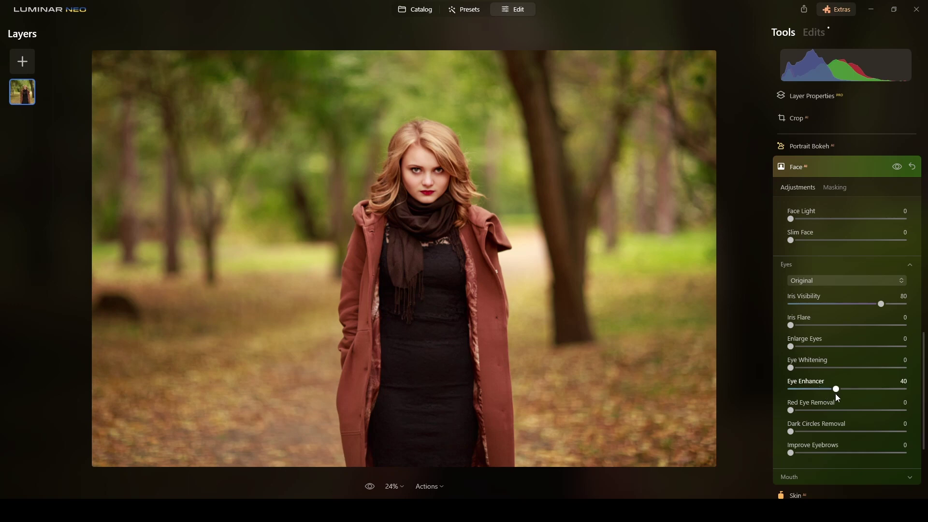
drag(846, 394, 848, 393)
drag(791, 432, 827, 453)
scroll(527, 222, up, 3)
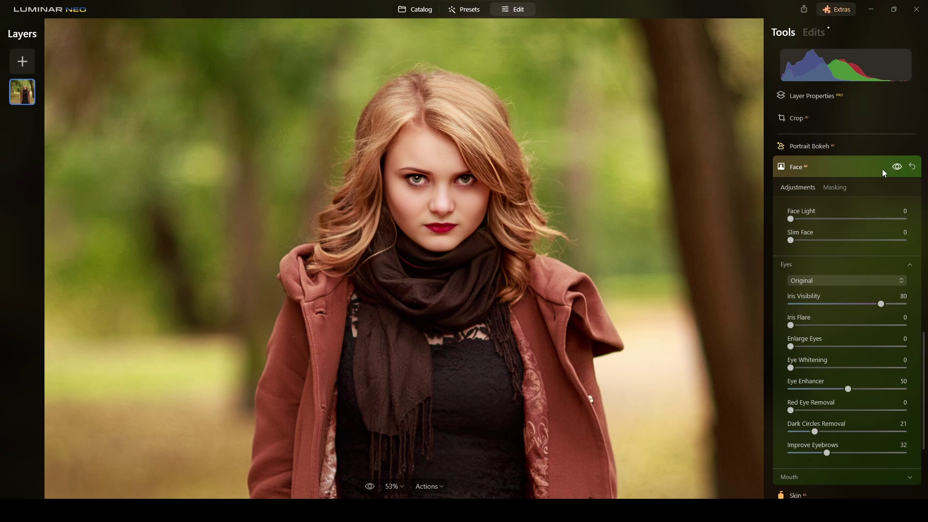
click(838, 166)
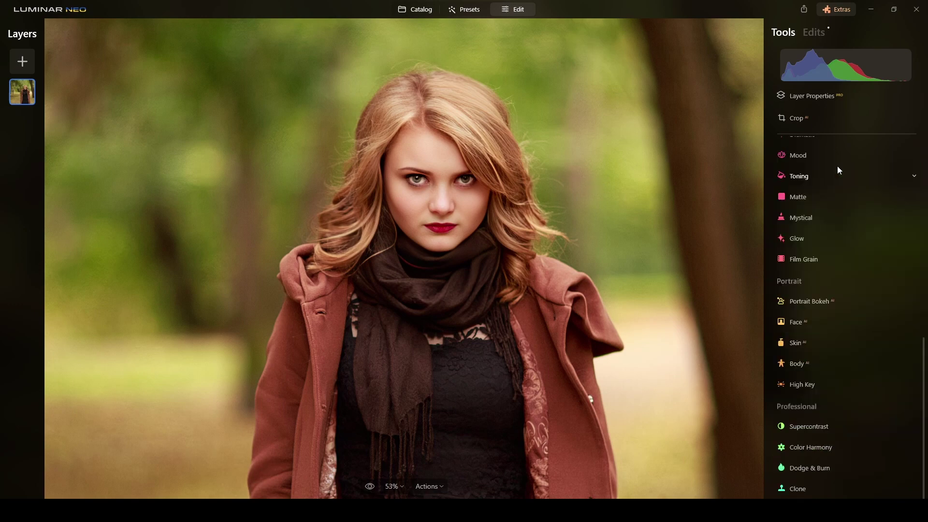
scroll(599, 218, up, 1)
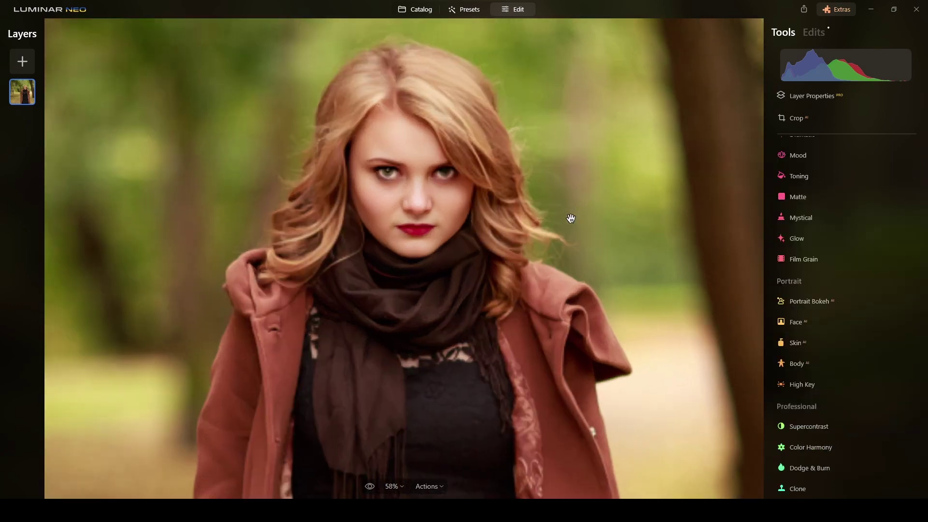
scroll(459, 204, up, 1)
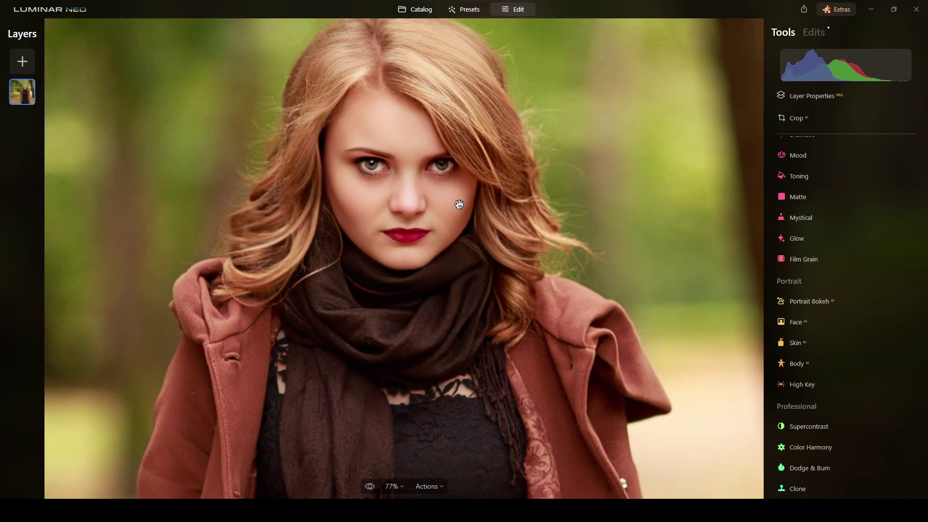
scroll(443, 194, down, 5)
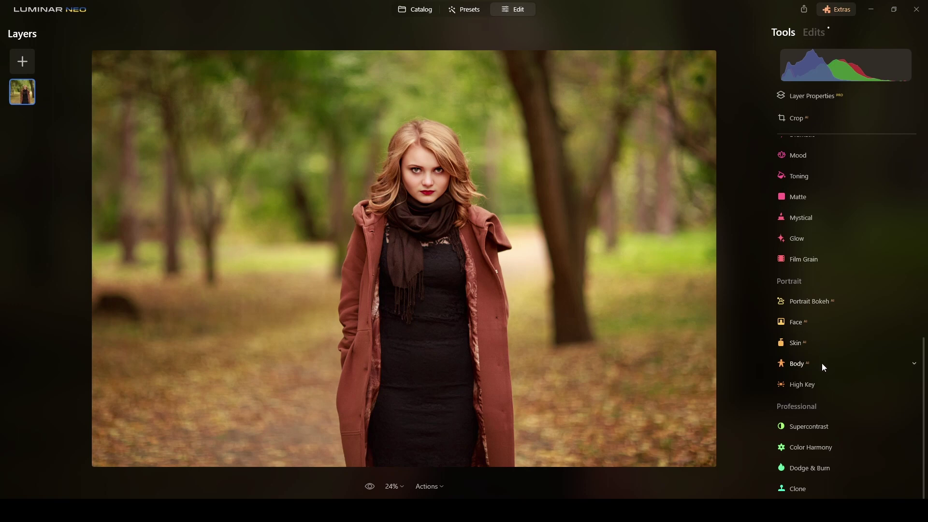
Set Body Shape to 58 and Abdomen to 100, comparing against the unslimmed figure.
click(797, 364)
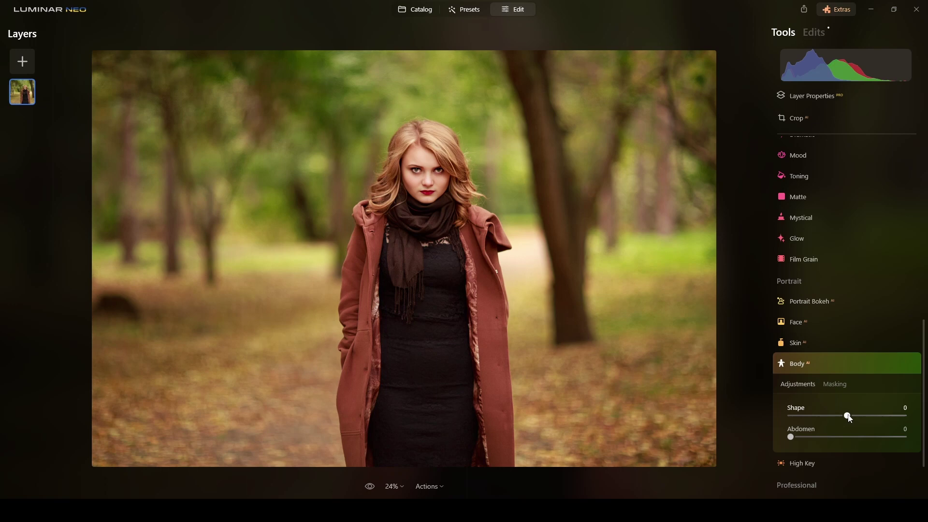
drag(848, 416, 885, 417)
click(900, 362)
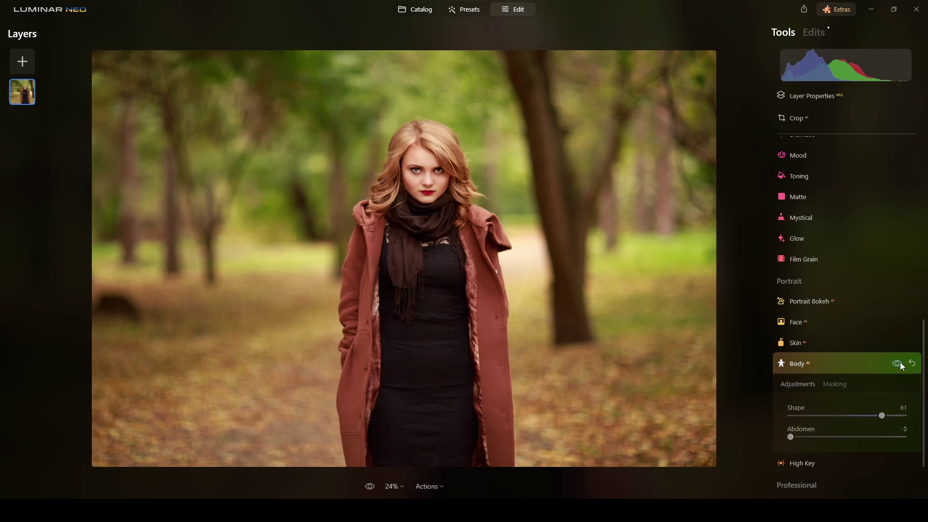
click(900, 361)
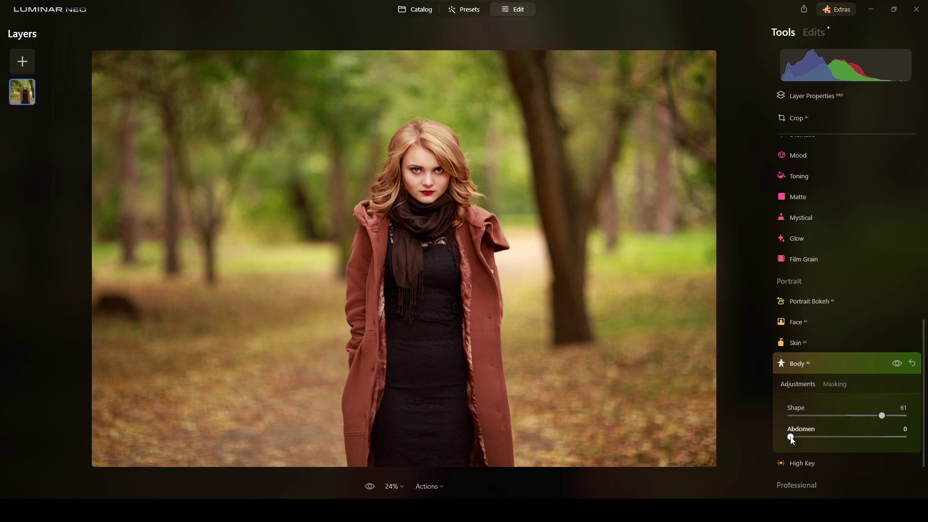
drag(791, 438, 905, 438)
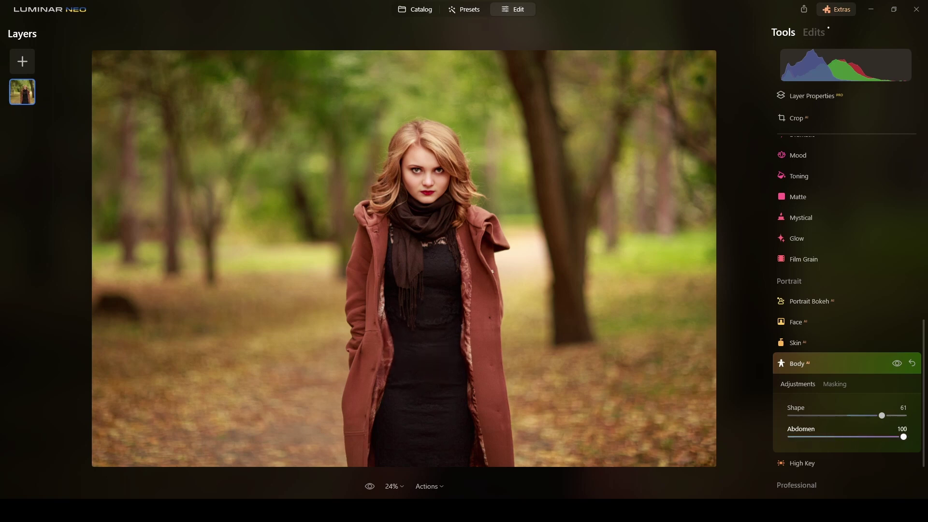
click(900, 363)
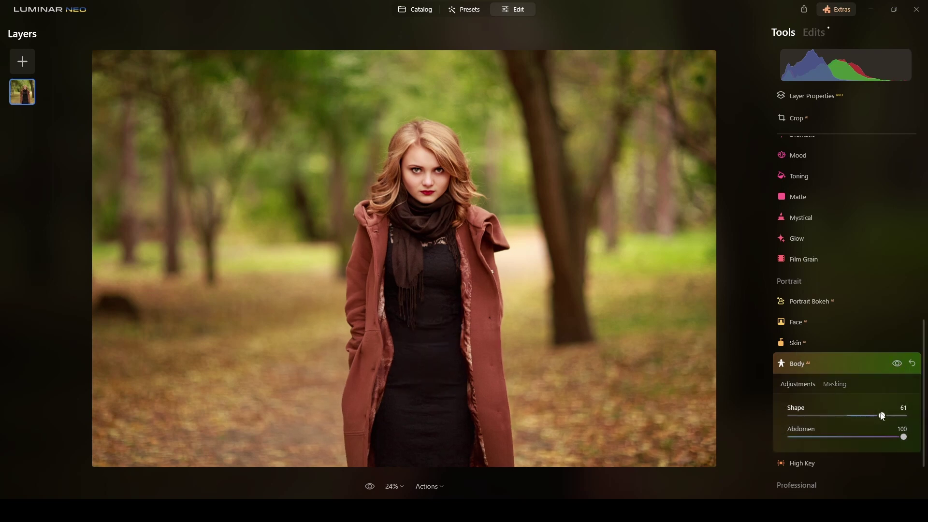
drag(884, 419, 882, 419)
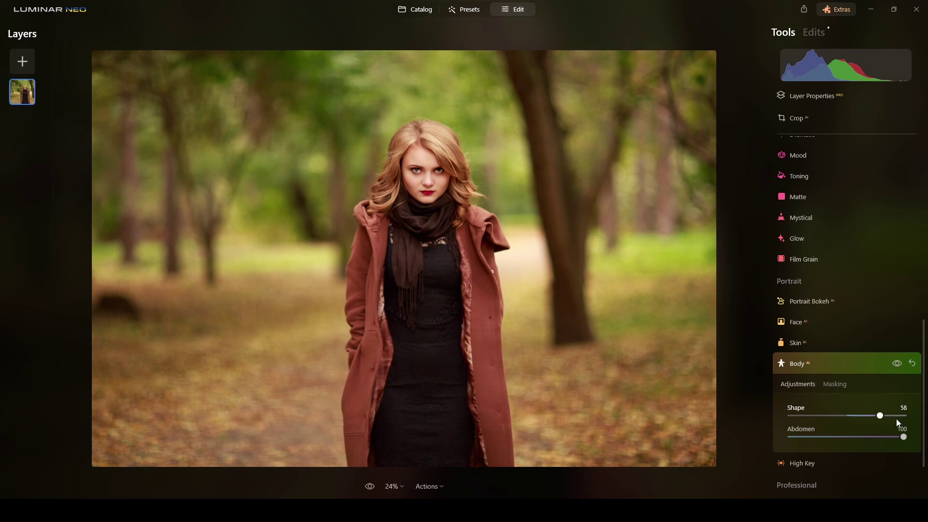
click(864, 363)
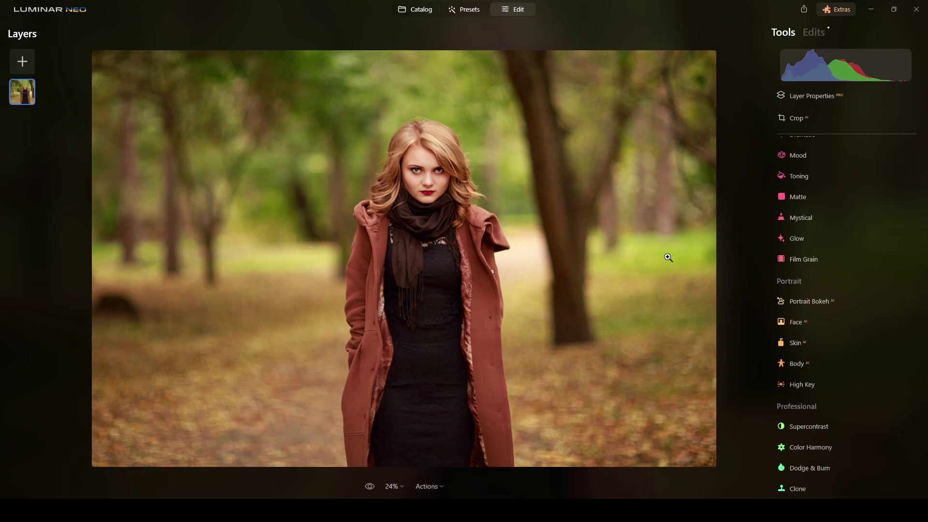
Raise the Enhance AI Accent slider to 34.
scroll(825, 218, up, 10)
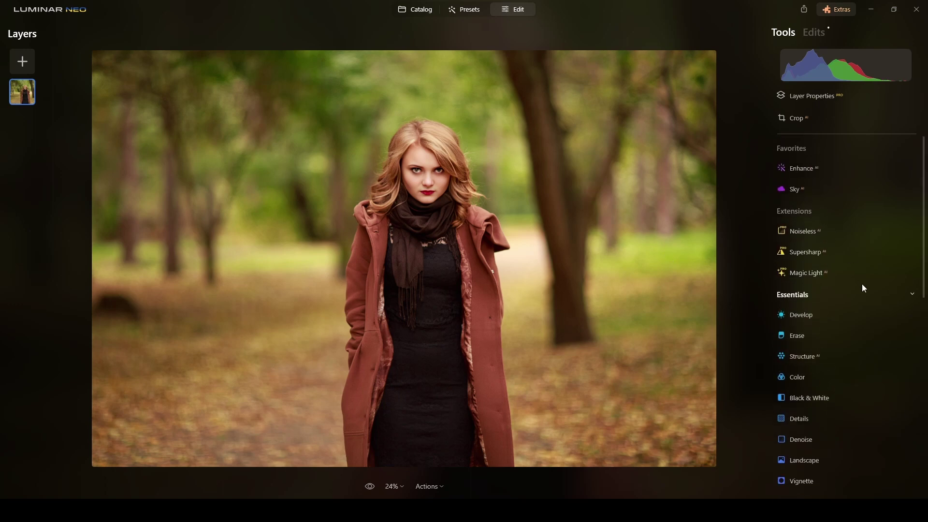
click(800, 173)
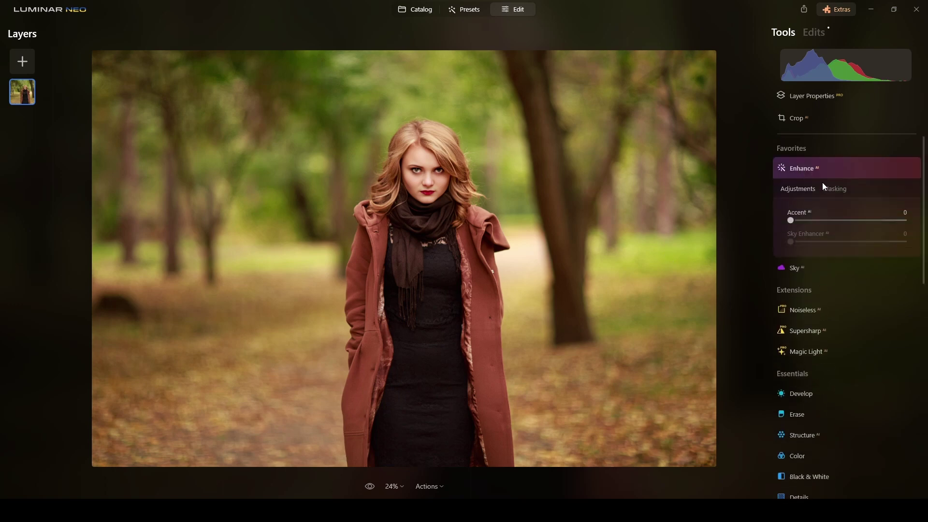
drag(795, 219, 838, 225)
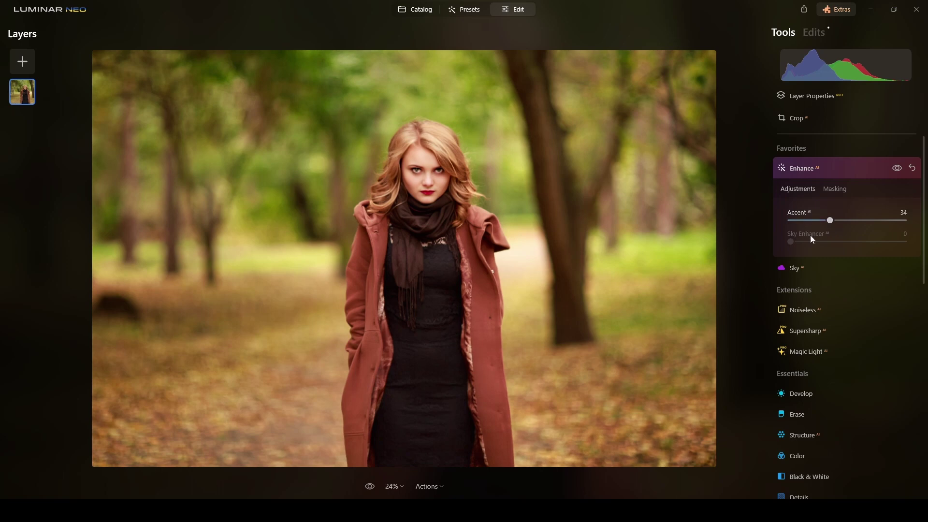
Add a Develop linear gradient mask fading in from the photo's left edge toward the woman.
click(855, 170)
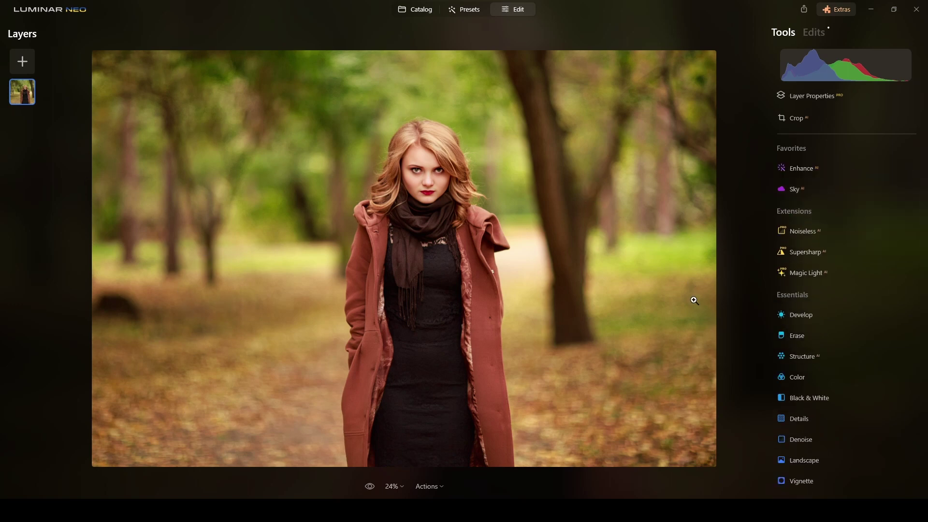
click(801, 315)
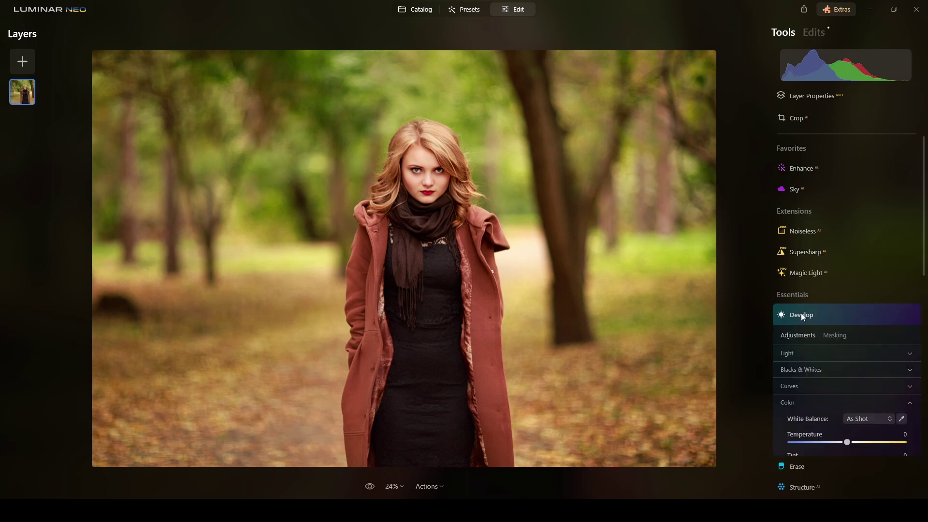
click(835, 228)
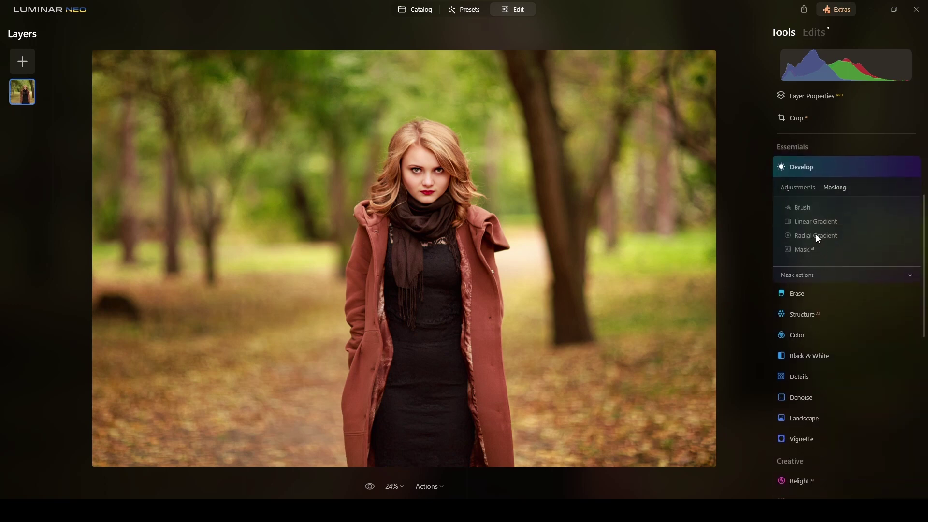
click(811, 220)
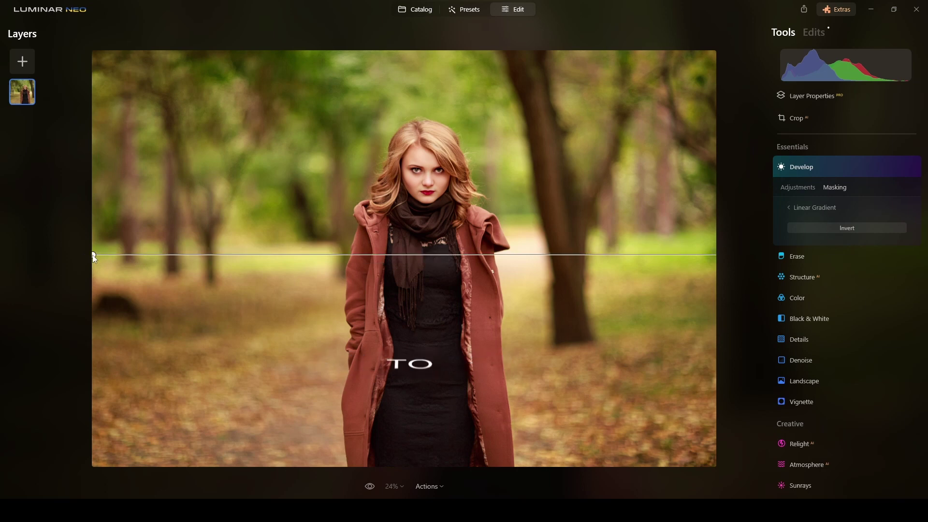
drag(92, 254, 337, 254)
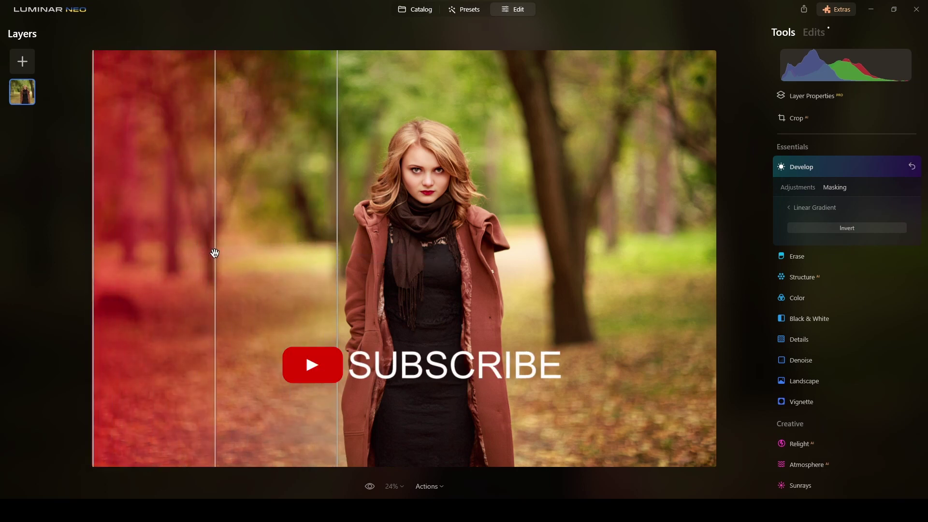
drag(214, 254, 214, 255)
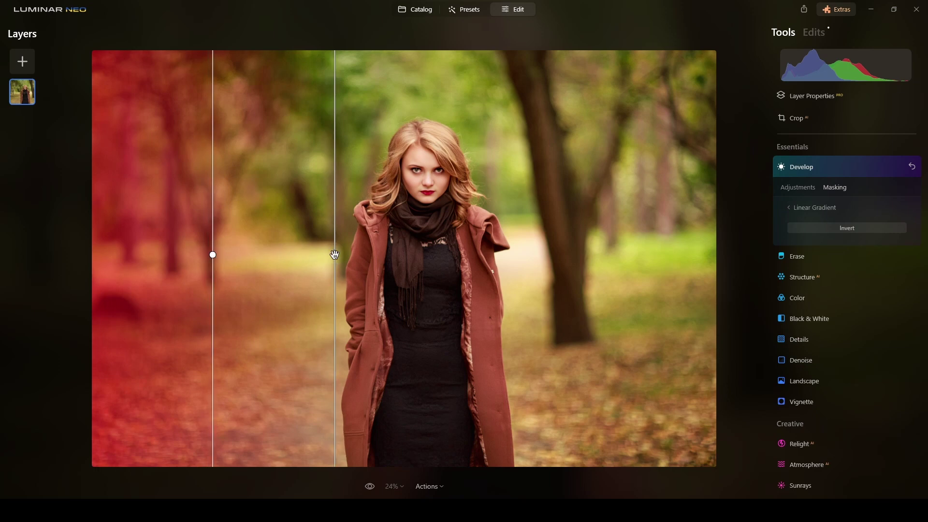
drag(334, 256, 341, 256)
Darken the masked left side with Light Exposure -1.32.
click(799, 187)
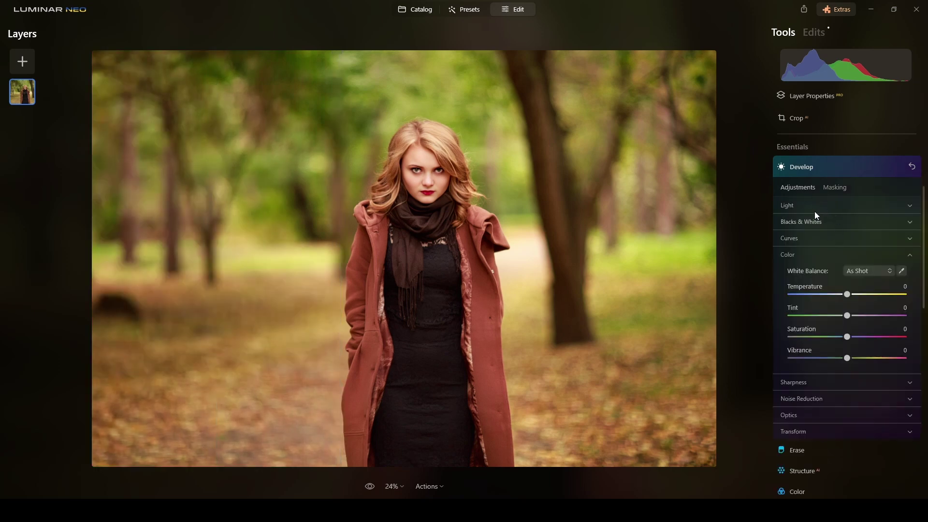
click(910, 255)
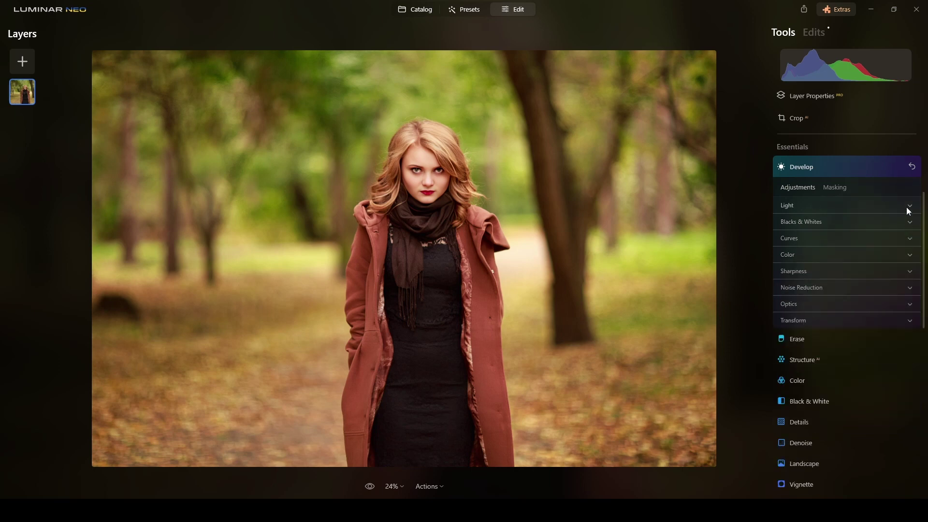
click(906, 206)
drag(849, 230, 830, 231)
Reposition the linear gradient further right so both forest sides darken, at Exposure -1.58.
click(829, 188)
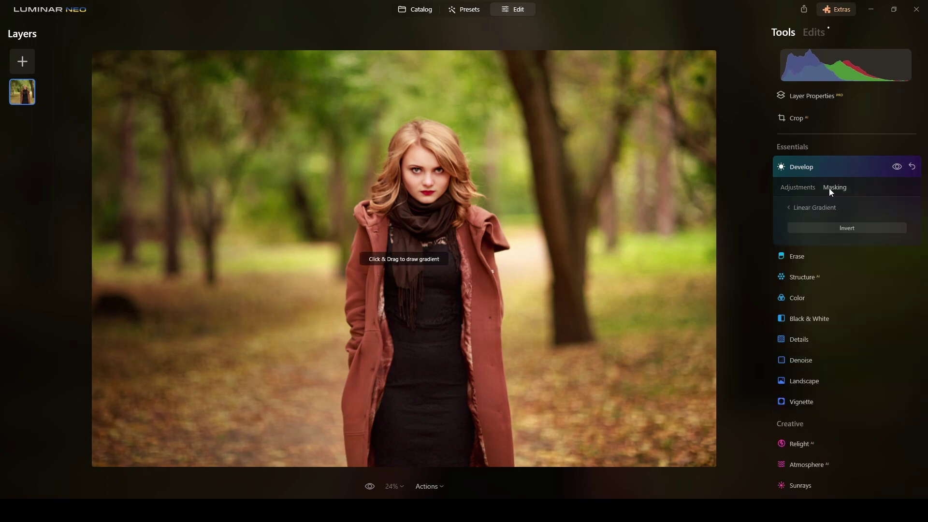
drag(715, 251, 596, 259)
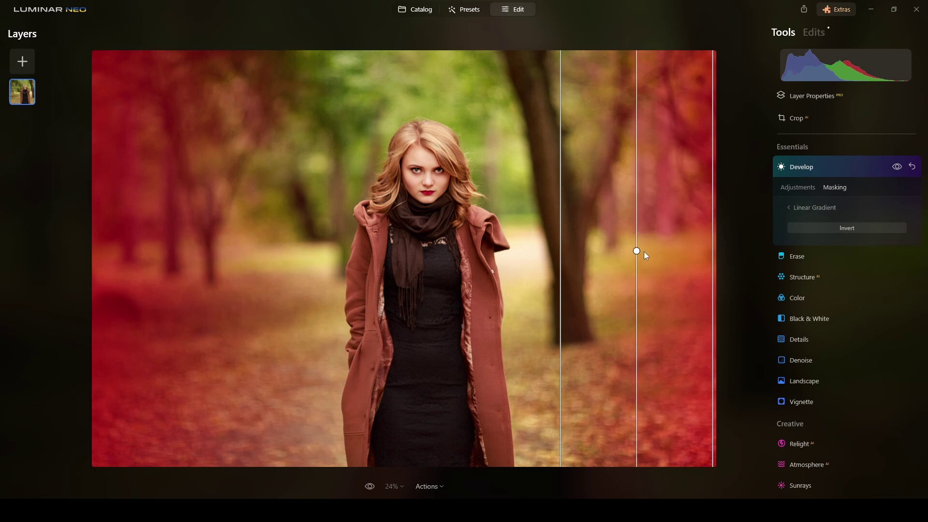
drag(636, 251, 652, 251)
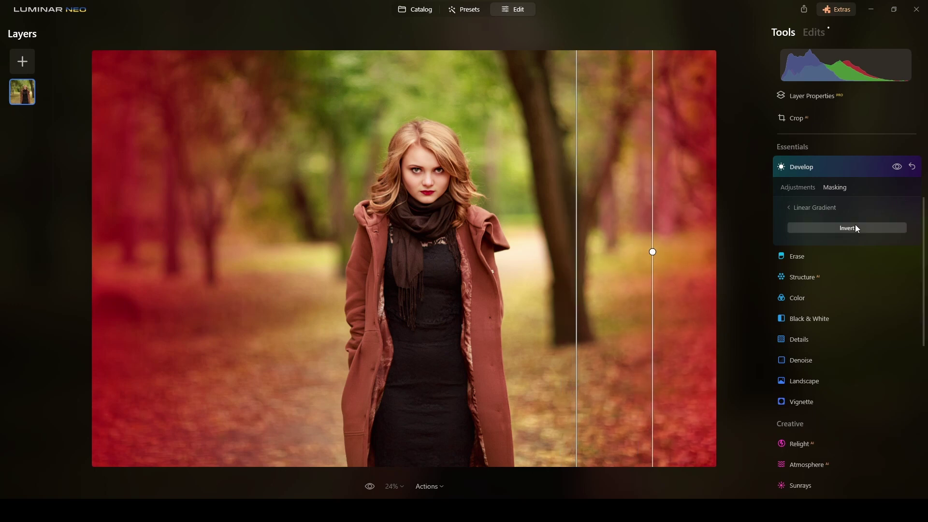
click(797, 188)
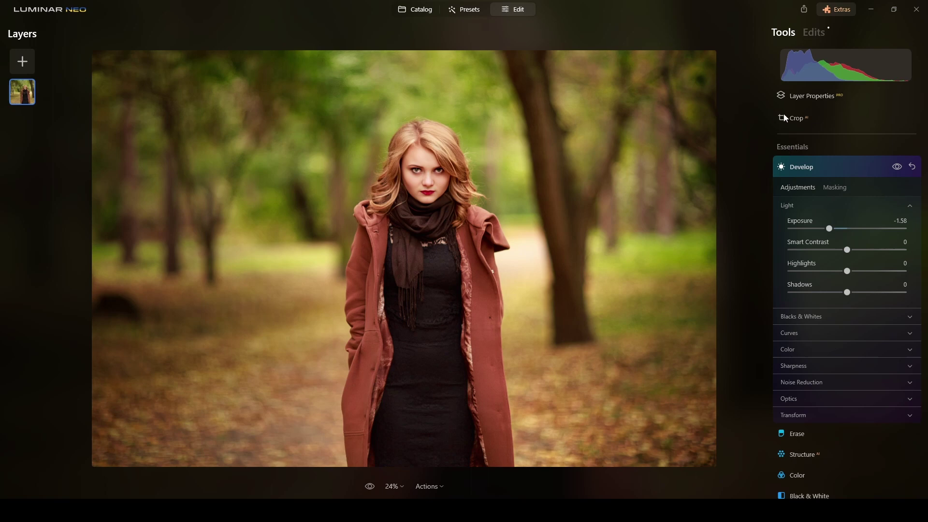
Darken the far background in Relight AI and raise Depth to 80.
click(835, 167)
scroll(851, 216, down, 6)
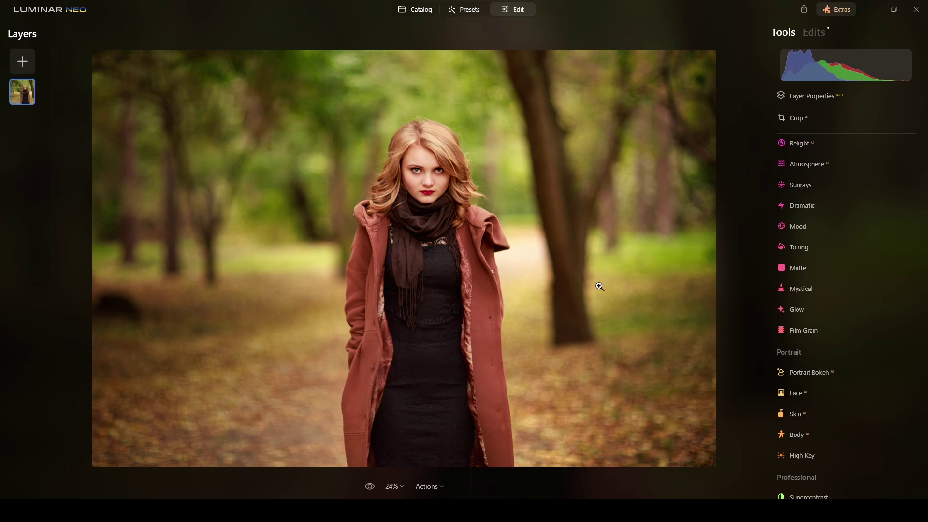
scroll(826, 297, down, 2)
scroll(825, 324, up, 8)
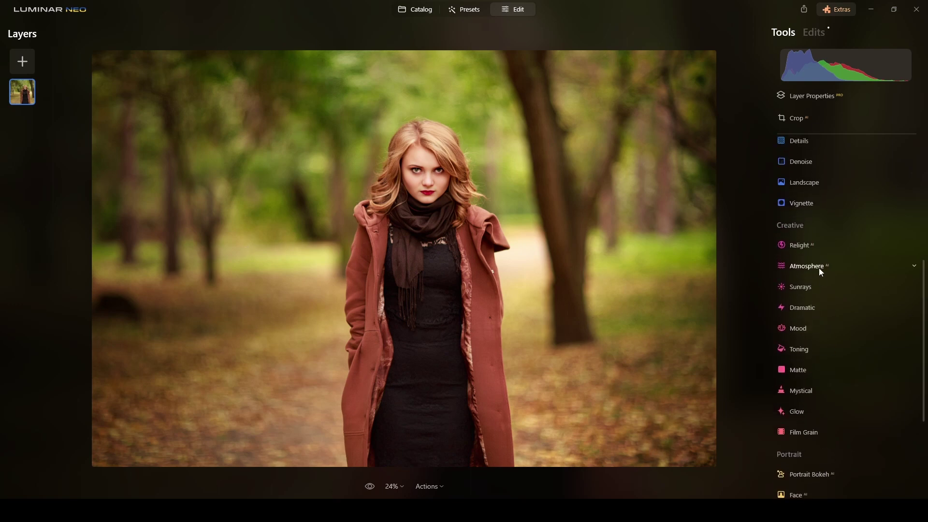
click(798, 362)
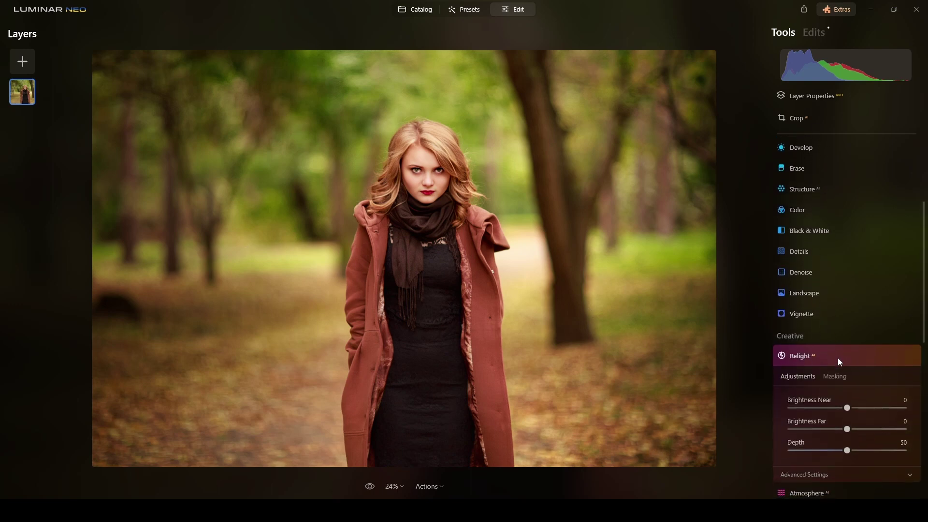
scroll(844, 336, down, 2)
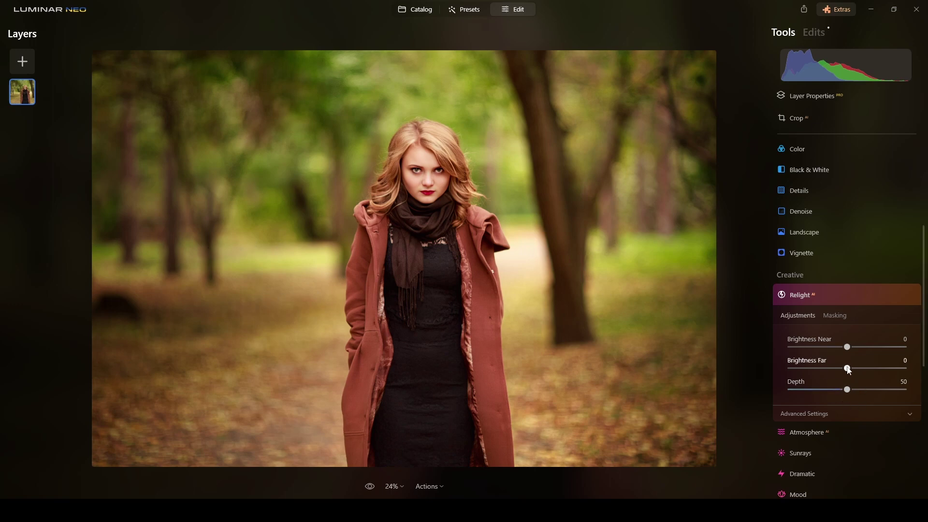
drag(848, 368, 819, 373)
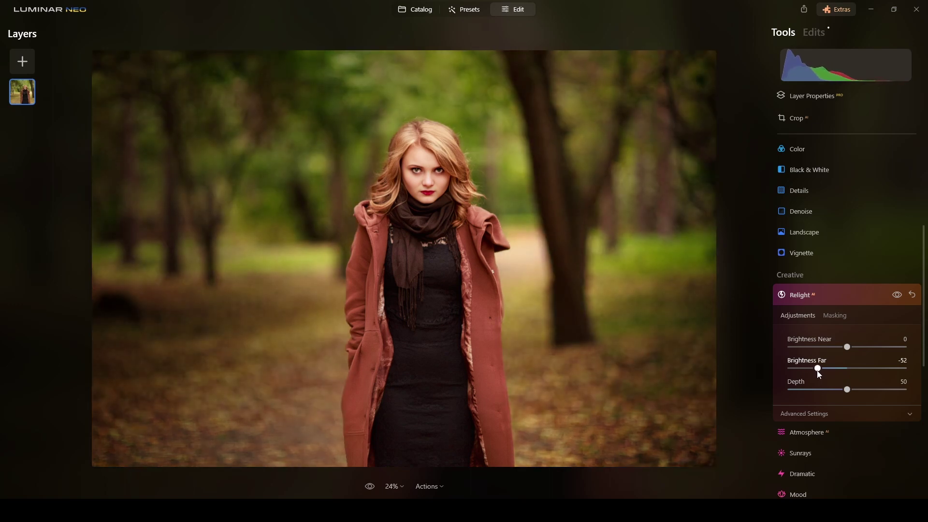
drag(819, 374, 823, 375)
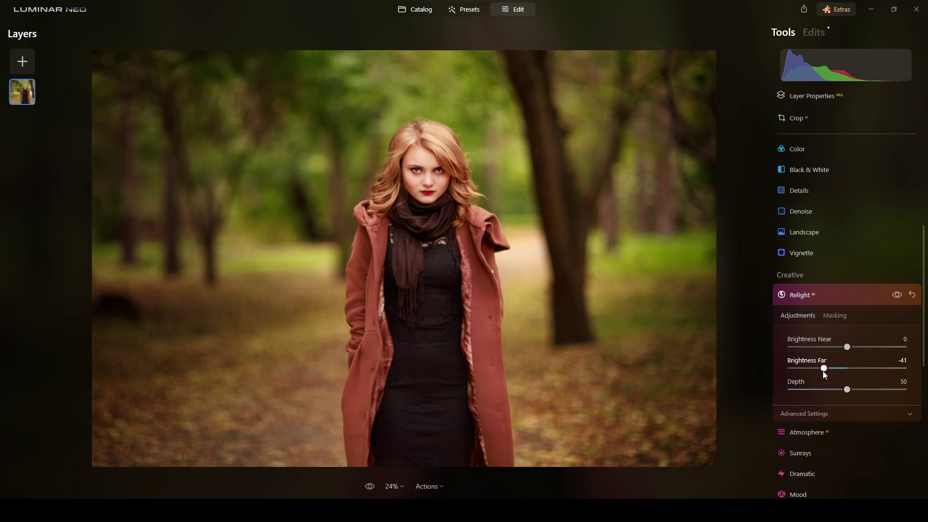
drag(847, 389, 880, 389)
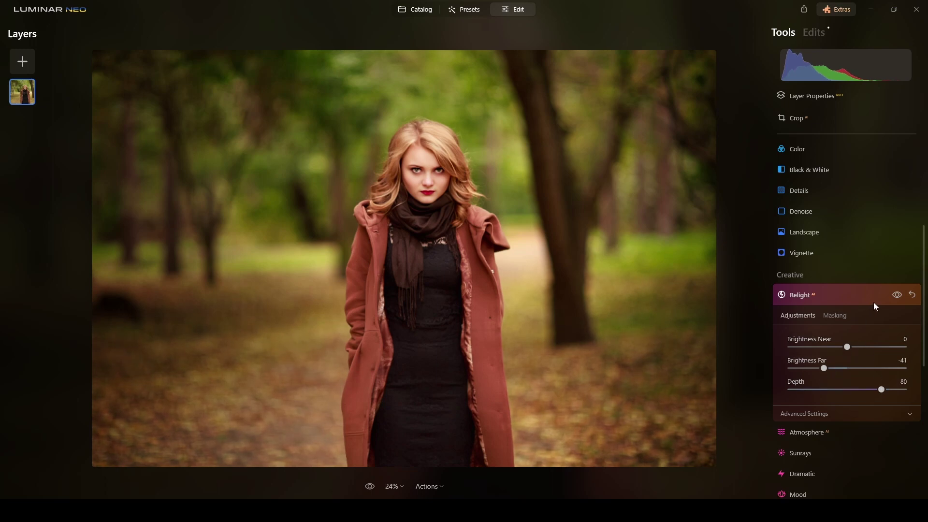
Compare the Relight effect on and off, then ease Brightness Far to -23.
click(897, 295)
click(897, 296)
click(897, 295)
click(897, 295)
drag(825, 371, 836, 371)
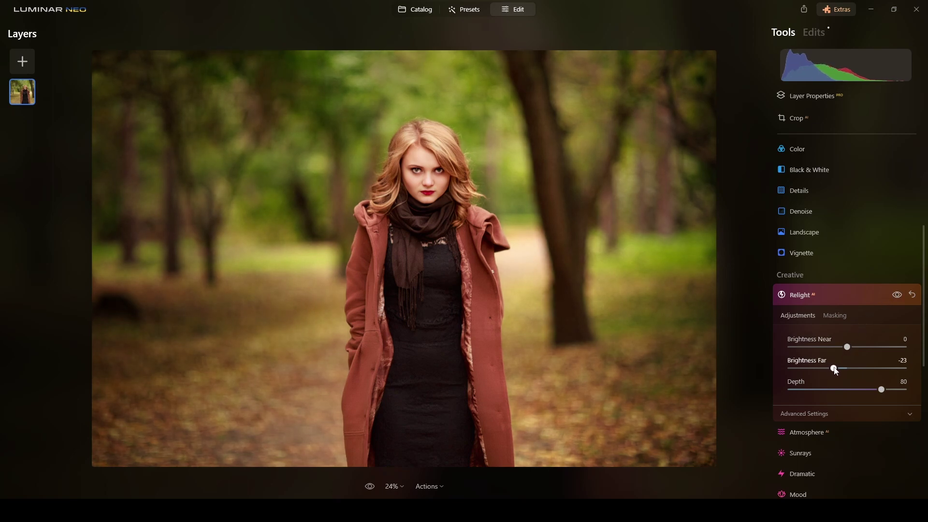
click(845, 300)
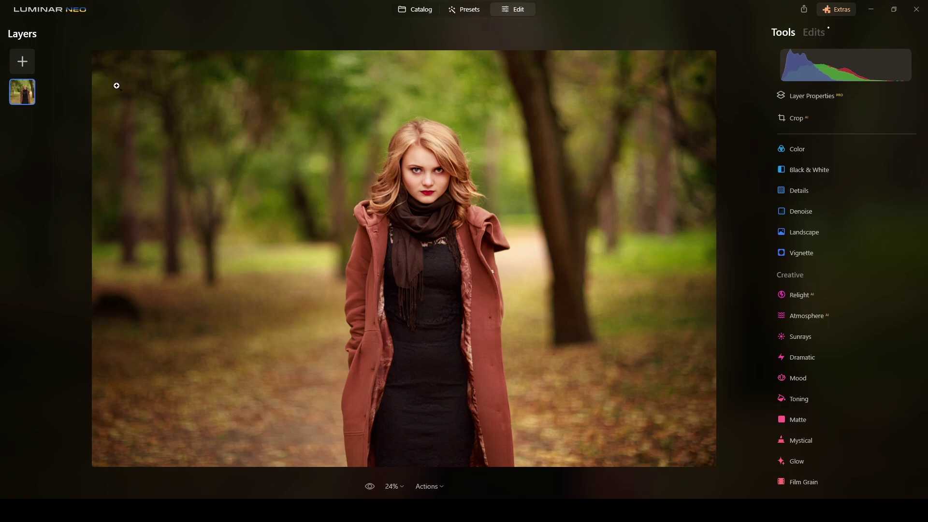
Add Dreamy-Sun-Middle.png from My Images as a new overlay layer at Opacity 100.
click(24, 60)
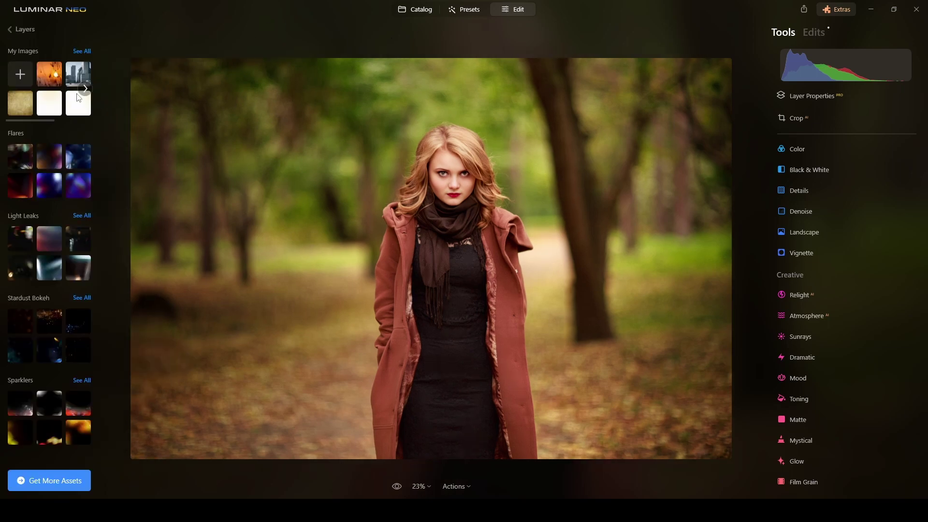
click(85, 89)
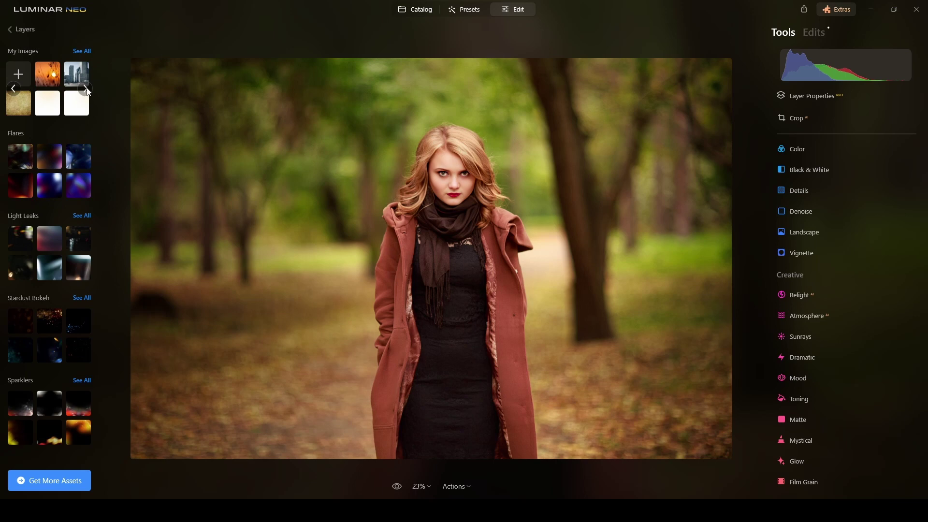
click(57, 104)
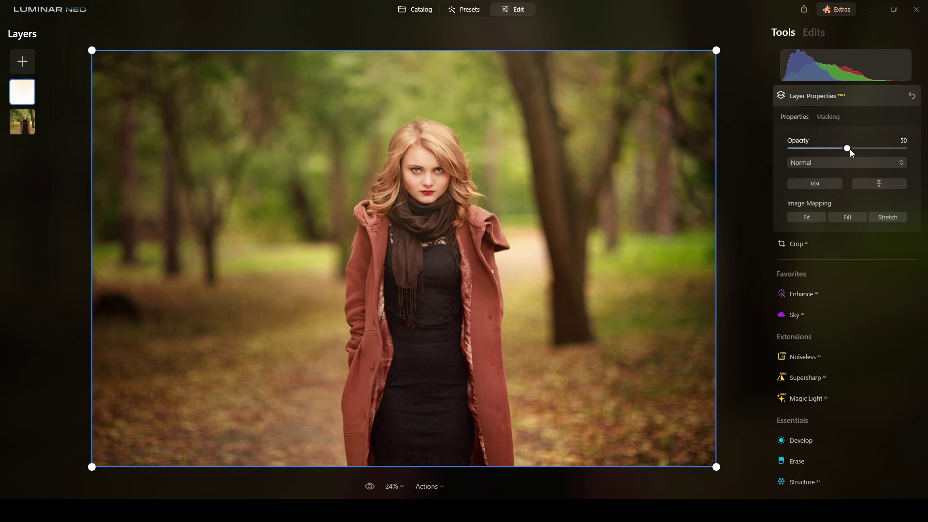
drag(848, 149, 903, 149)
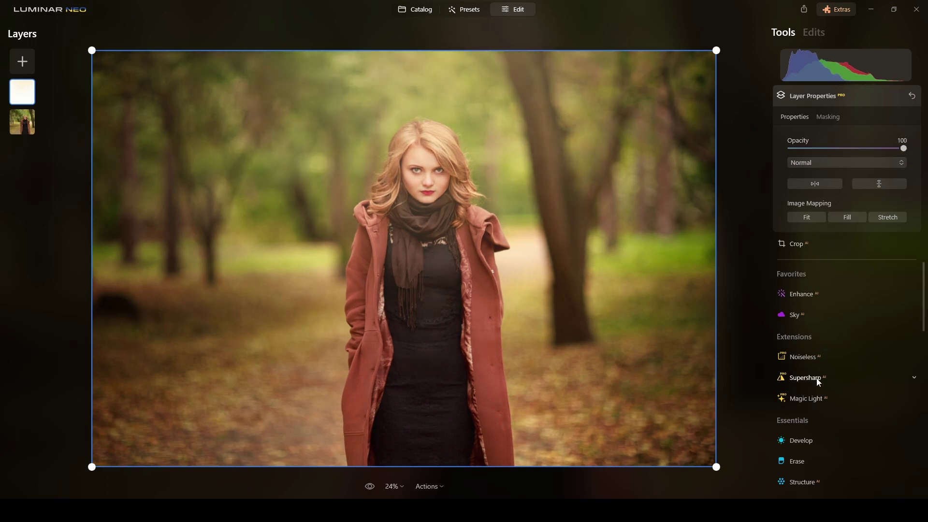
scroll(822, 382, down, 2)
Raise the overlay layer's Develop Tint to 43 toward magenta and compare with the original.
click(812, 325)
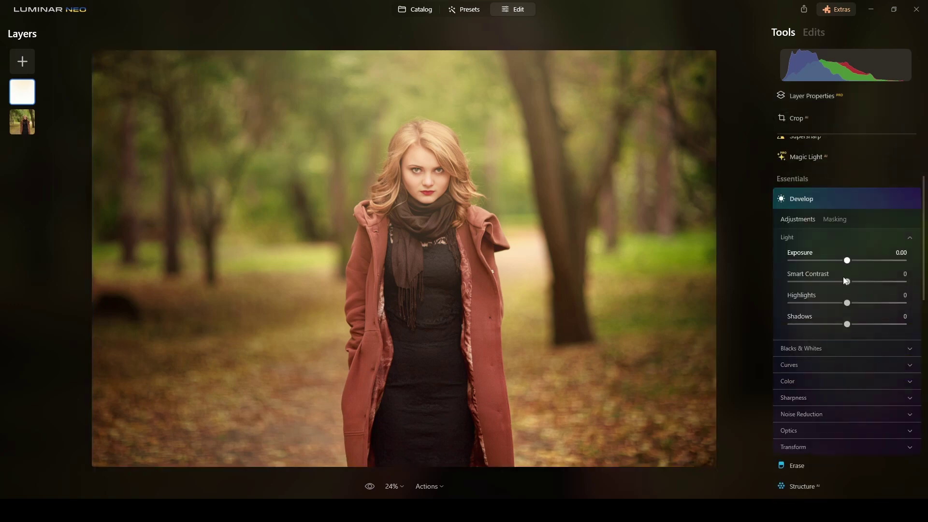
click(911, 239)
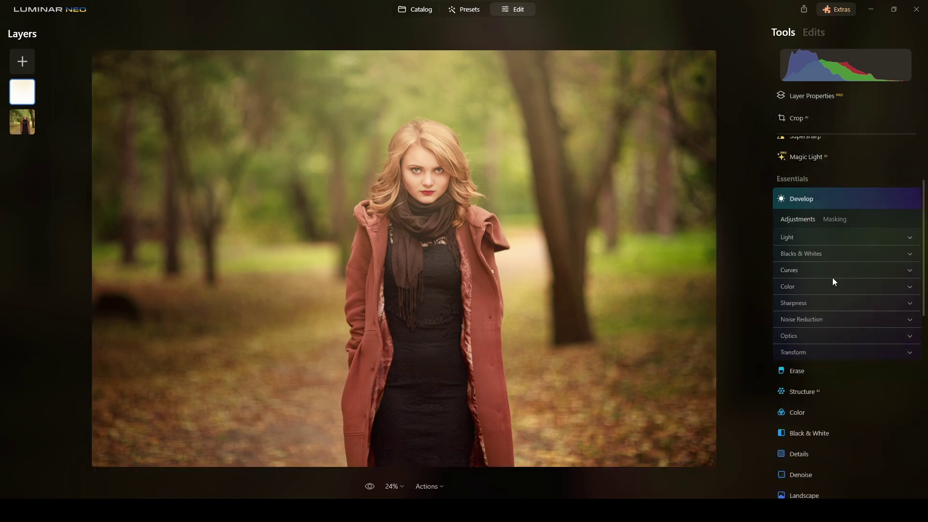
click(835, 285)
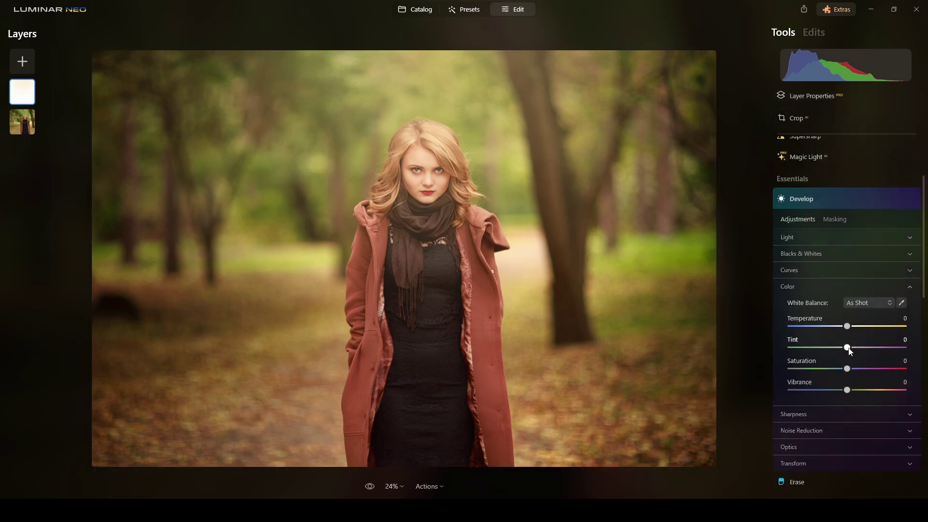
drag(849, 349, 876, 349)
click(840, 199)
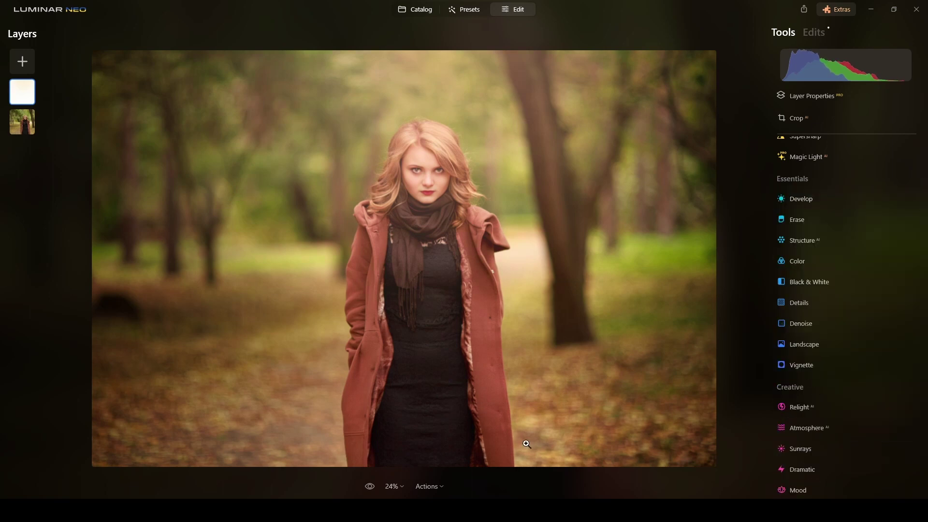
click(370, 487)
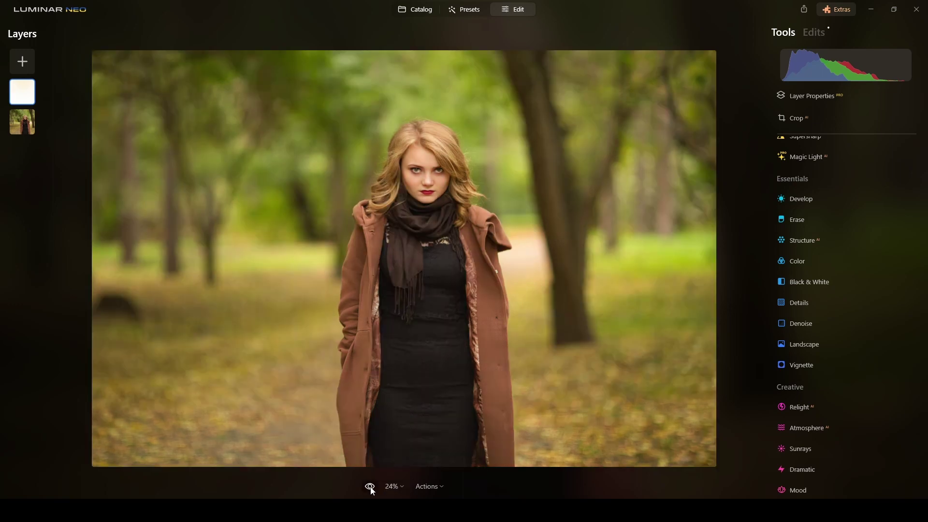
click(370, 487)
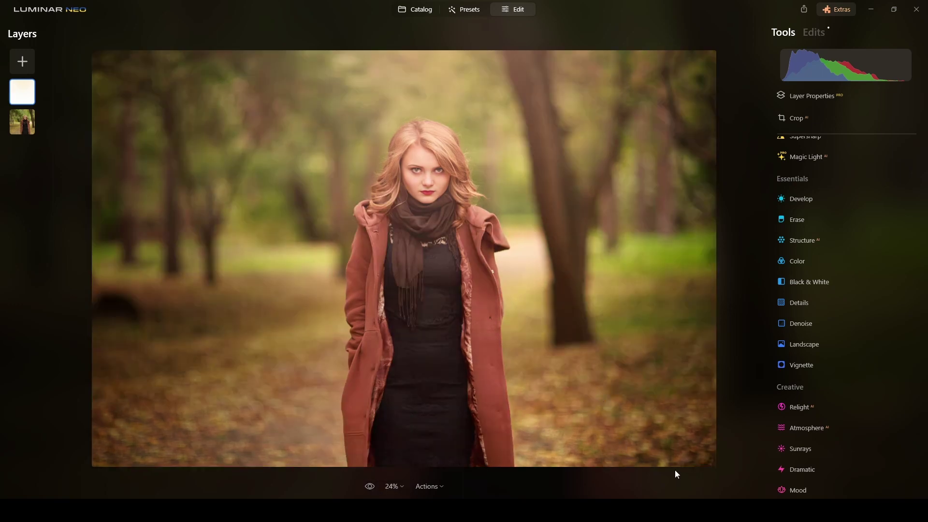
Lower the base photo layer's Develop Light Exposure to -0.73.
click(29, 122)
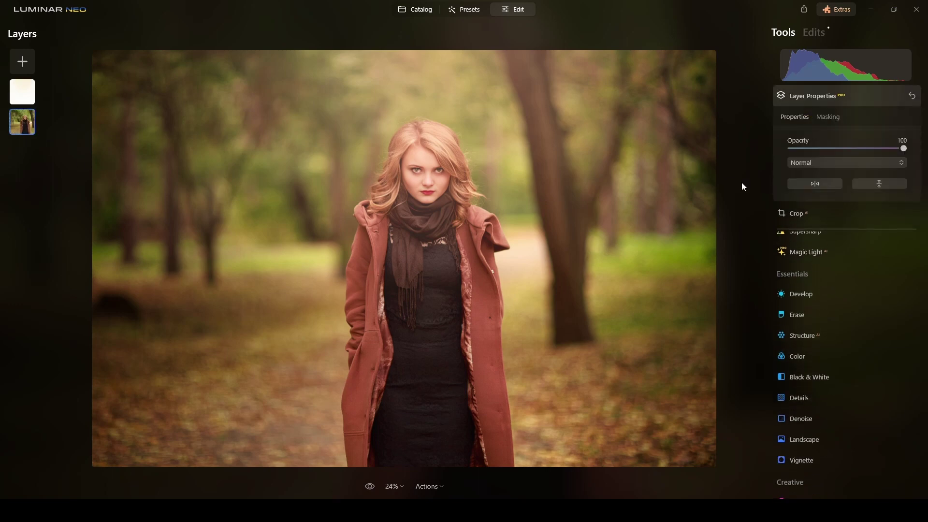
click(865, 98)
click(805, 205)
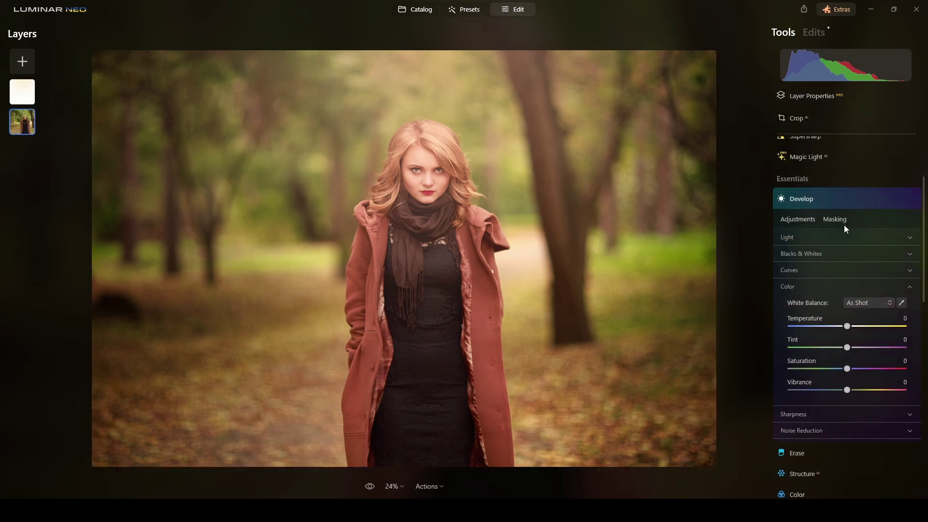
click(911, 288)
click(908, 239)
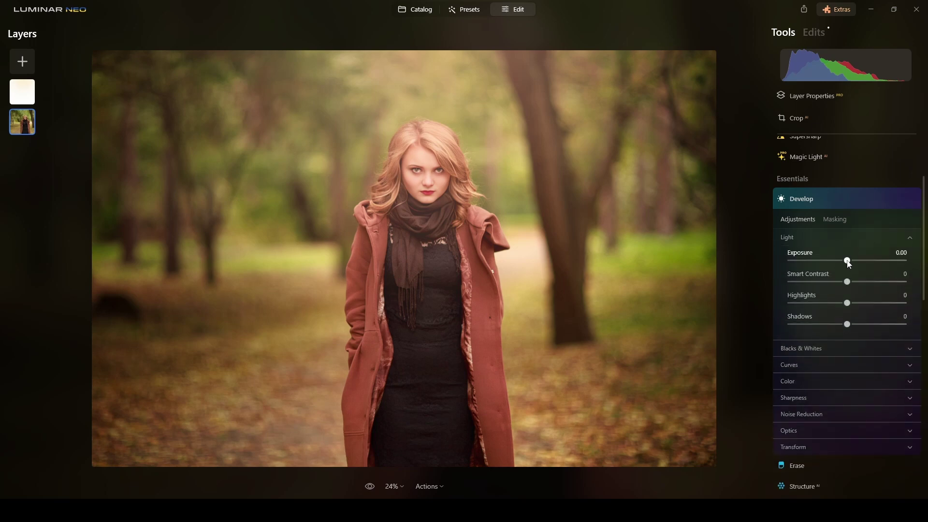
drag(849, 265, 840, 265)
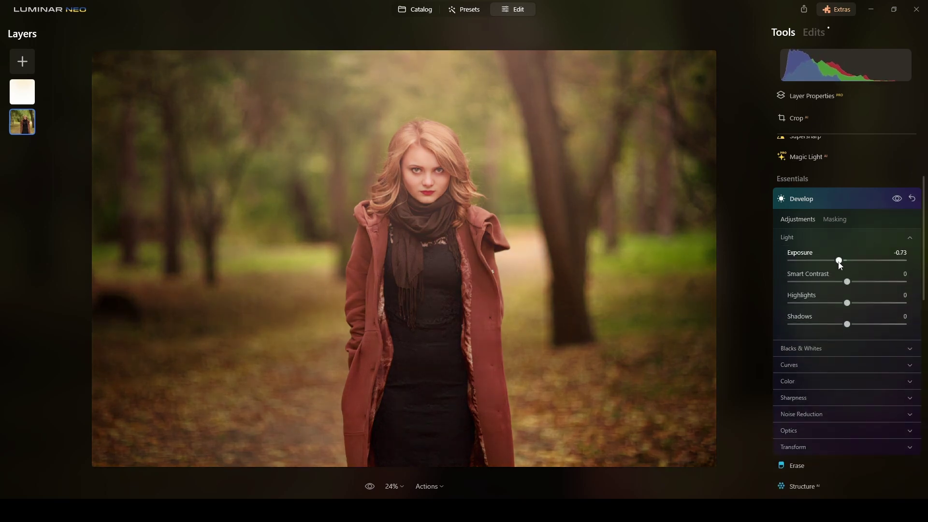
click(849, 203)
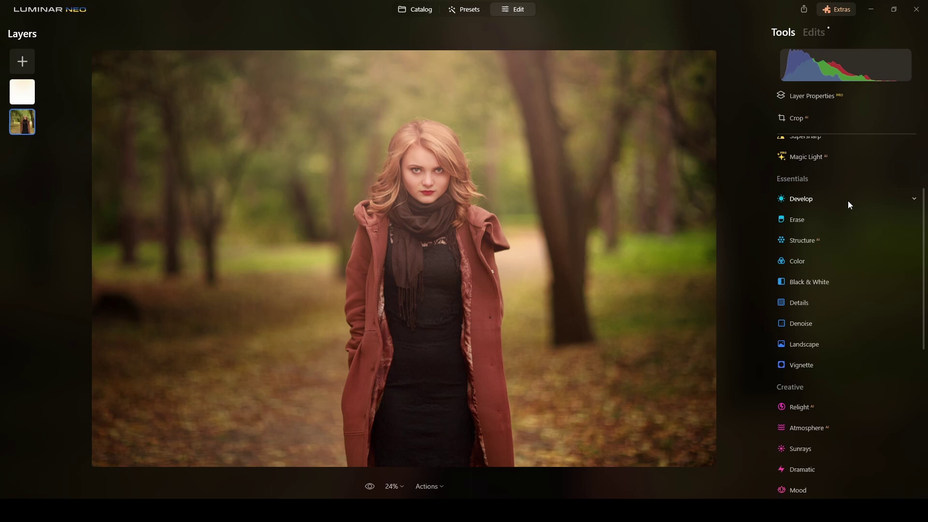